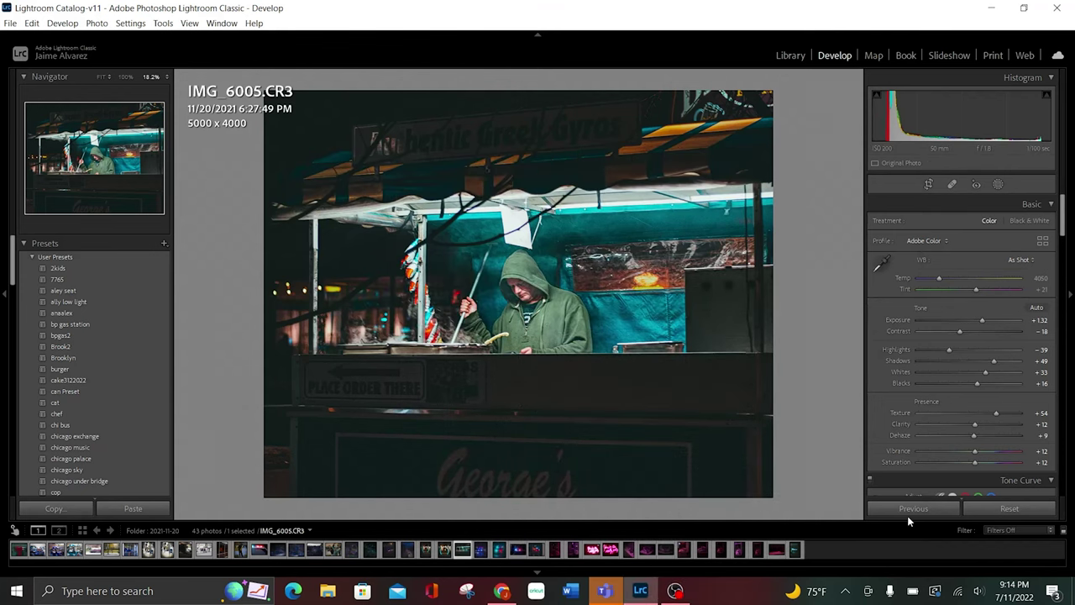
# Step: Compare the edited gyros photo with its dark original, then reset all edits
pyautogui.press('\\')
pyautogui.press('\\')
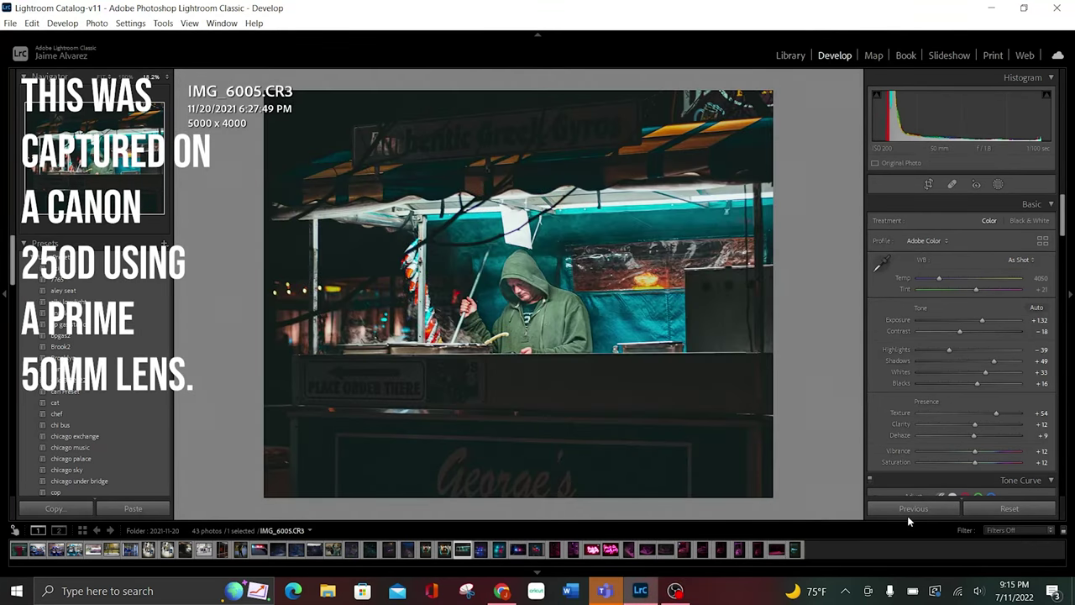
pyautogui.press('\\')
pyautogui.press('\\')
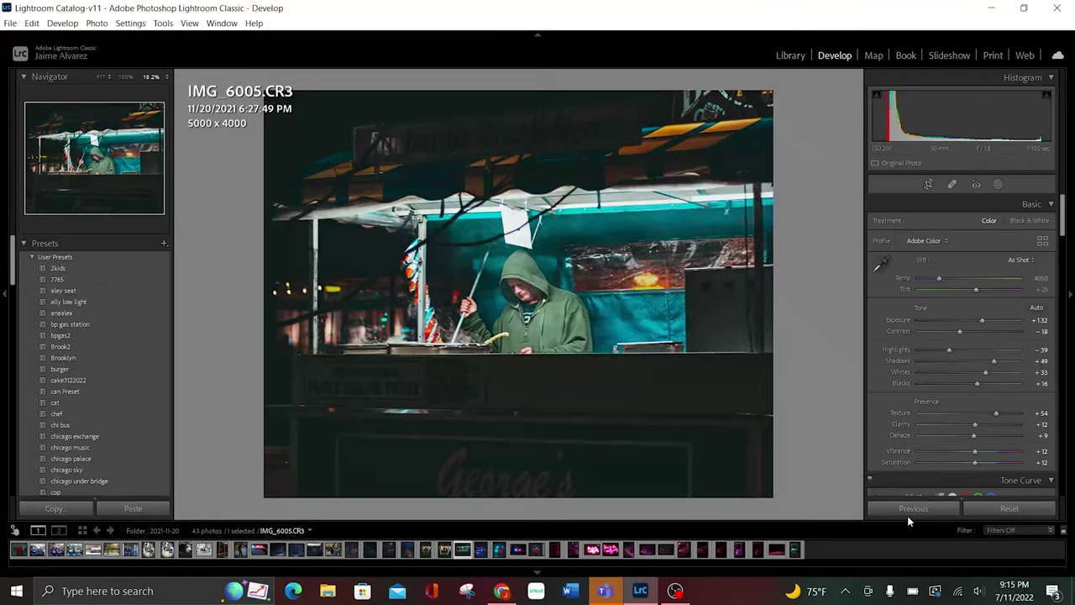
pyautogui.press('\\')
pyautogui.press('\\')
pyautogui.press('\\')
pyautogui.press('\\')
pyautogui.press('\\')
pyautogui.press('\\')
pyautogui.scroll(-5, 956, 297)
pyautogui.scroll(-5, 956, 297)
pyautogui.scroll(-5, 956, 297)
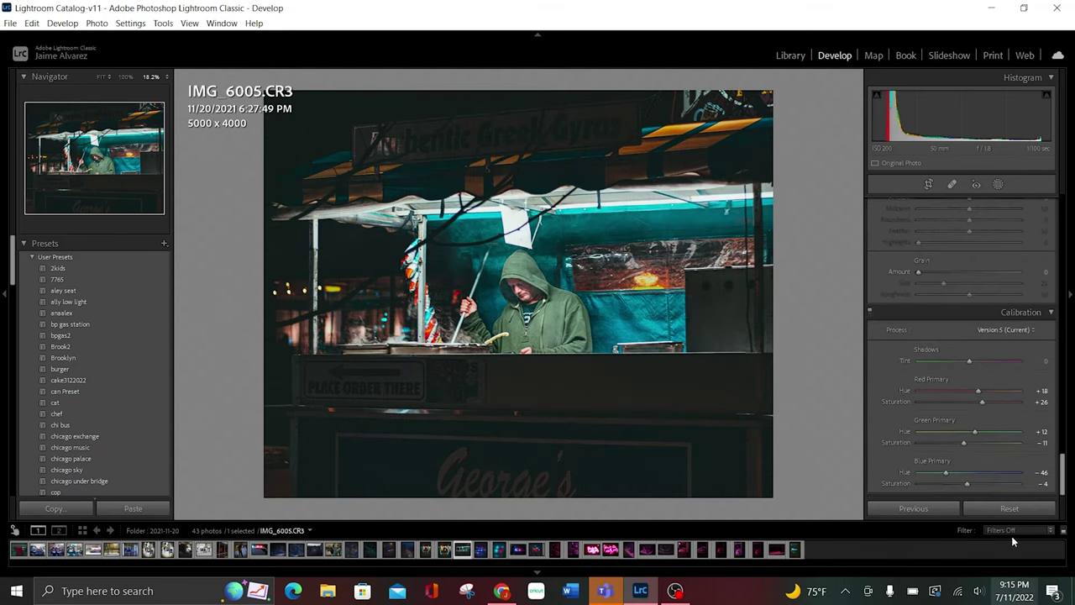
pyautogui.click(1009, 508)
pyautogui.scroll(15, 986, 390)
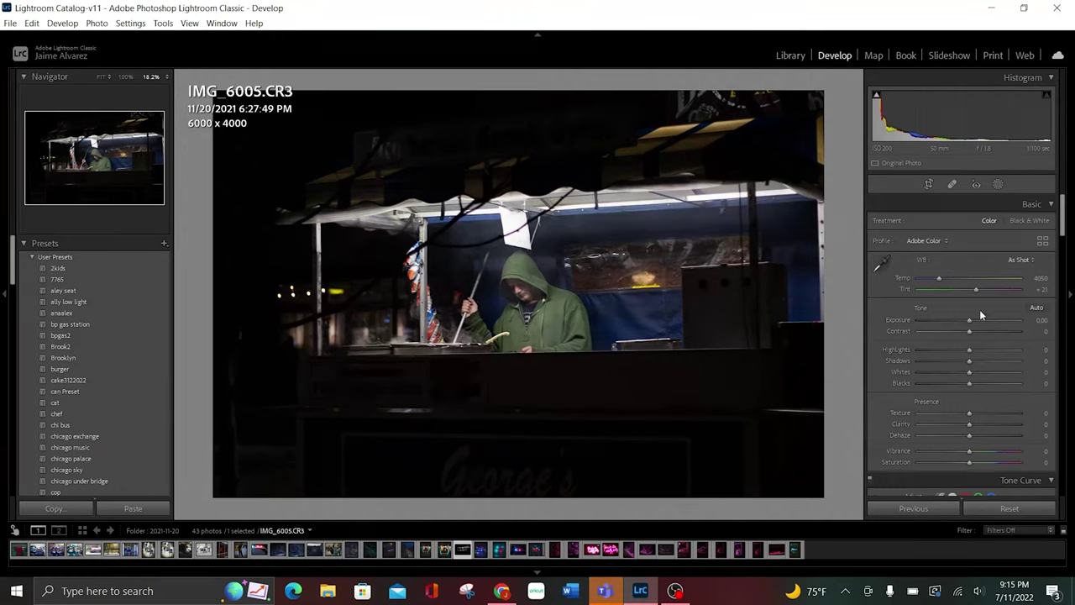
# Step: In Crop & Straighten, flip the crop orientation and back, undoing to the full frame
pyautogui.click(929, 185)
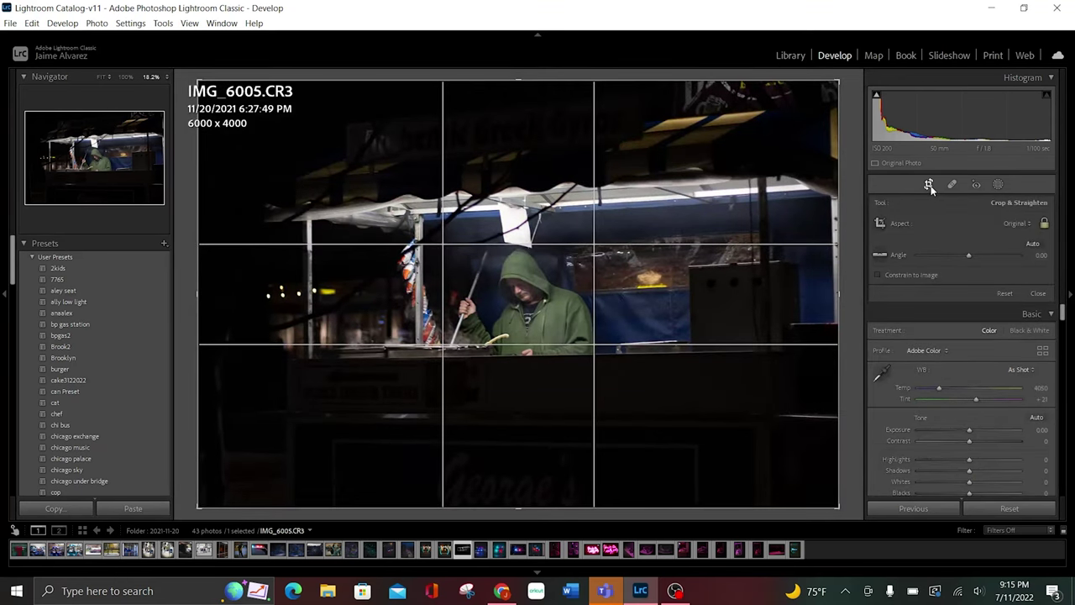
pyautogui.press('x')
pyautogui.press('x')
pyautogui.press('x')
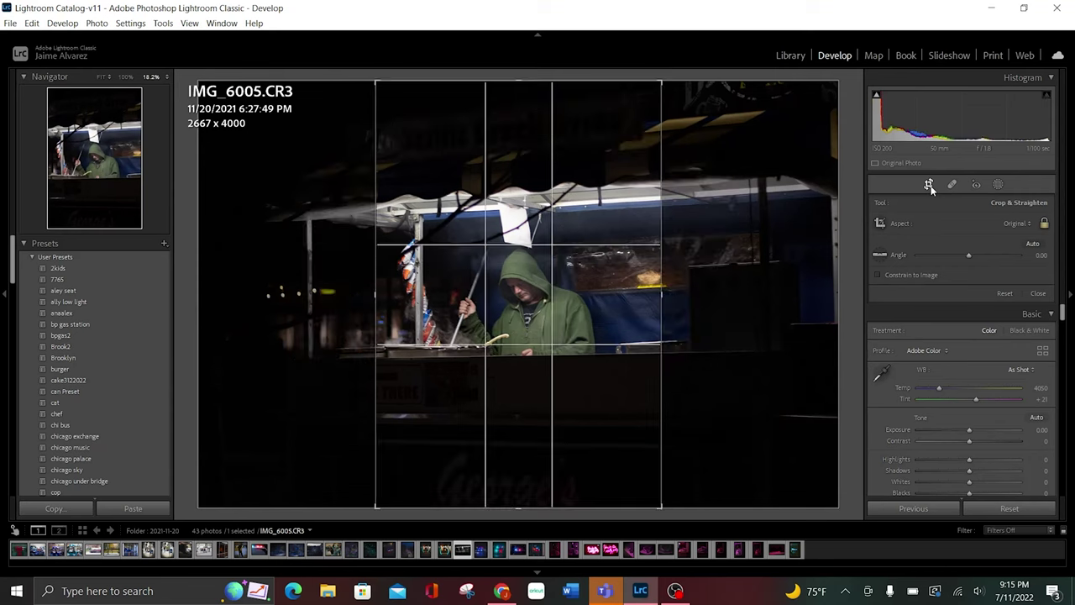
pyautogui.press('x')
pyautogui.press('x')
pyautogui.hotkey('ctrl', 'z')
pyautogui.hotkey('ctrl', 'z')
pyautogui.hotkey('ctrl', 'z')
pyautogui.hotkey('ctrl', 'z')
pyautogui.hotkey('ctrl', 'z')
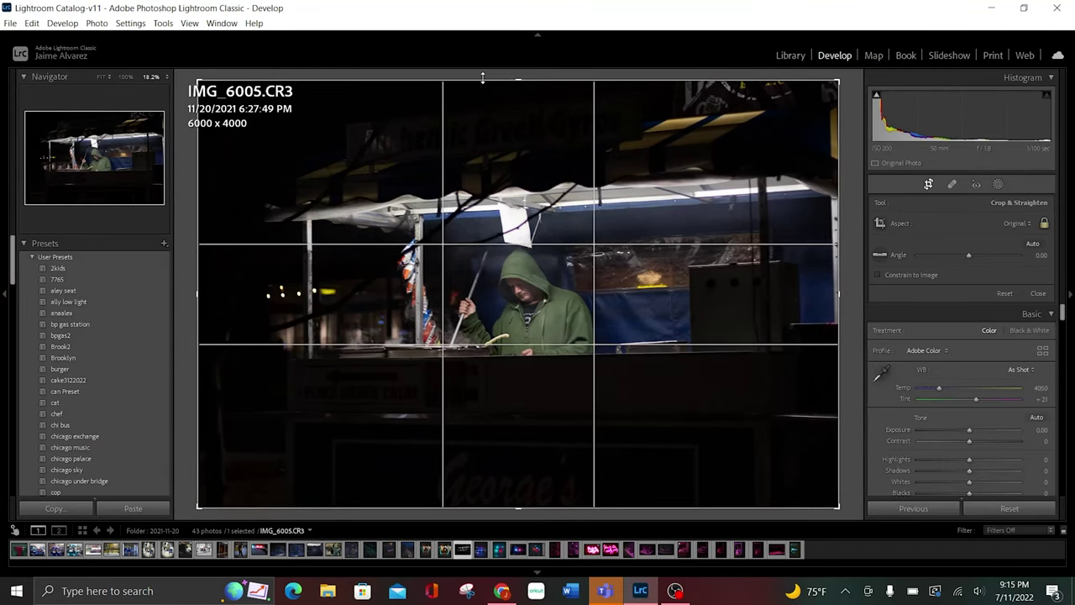
# Step: Try a tighter top and top-left crop, then undo back to the full 6000 x 4000 frame
pyautogui.moveTo(484, 83); pyautogui.dragTo(496, 87)
pyautogui.moveTo(570, 136); pyautogui.dragTo(696, 176)
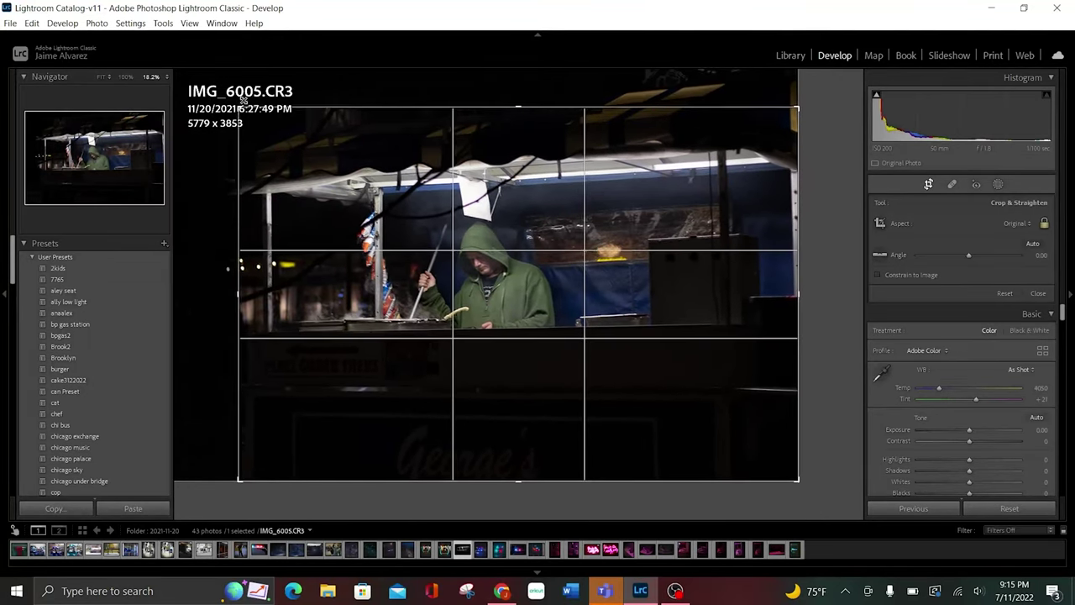
pyautogui.moveTo(224, 97); pyautogui.dragTo(252, 105)
pyautogui.press('Return')
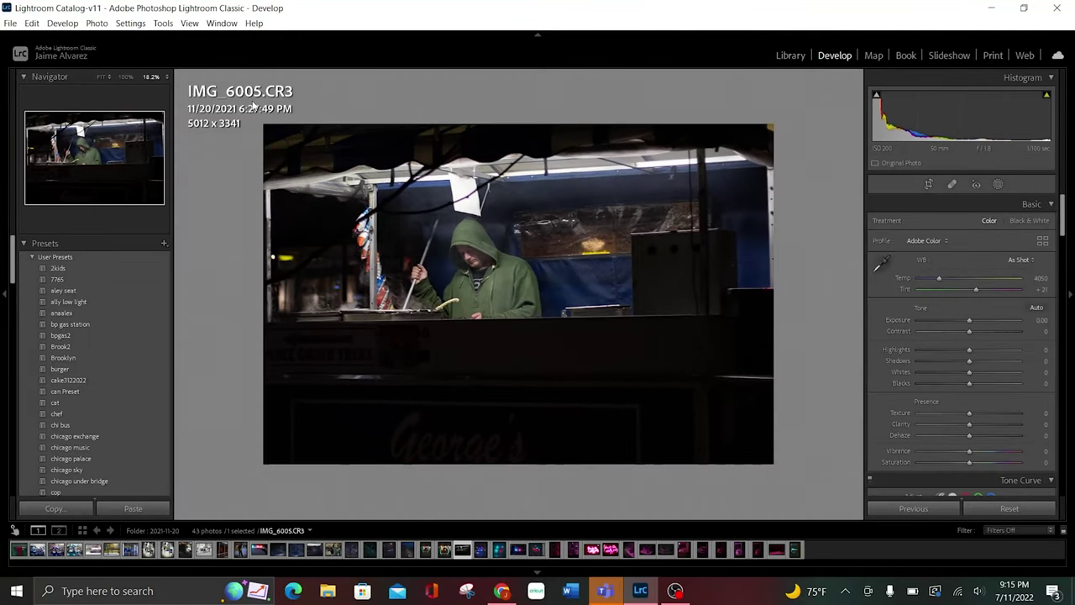
pyautogui.hotkey('ctrl', 'z')
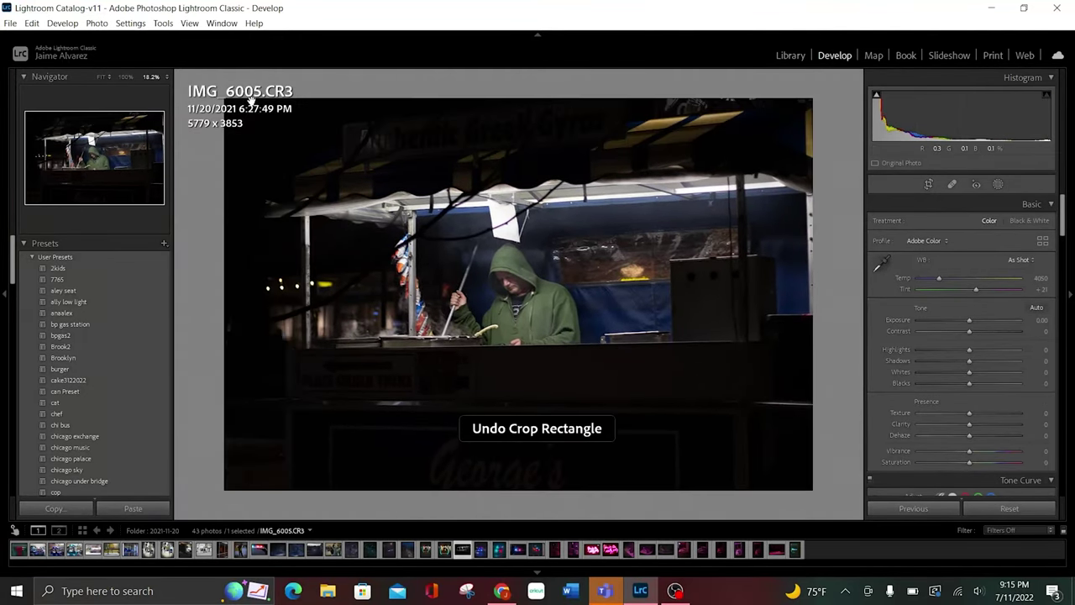
pyautogui.click(928, 185)
pyautogui.hotkey('ctrl', 'z')
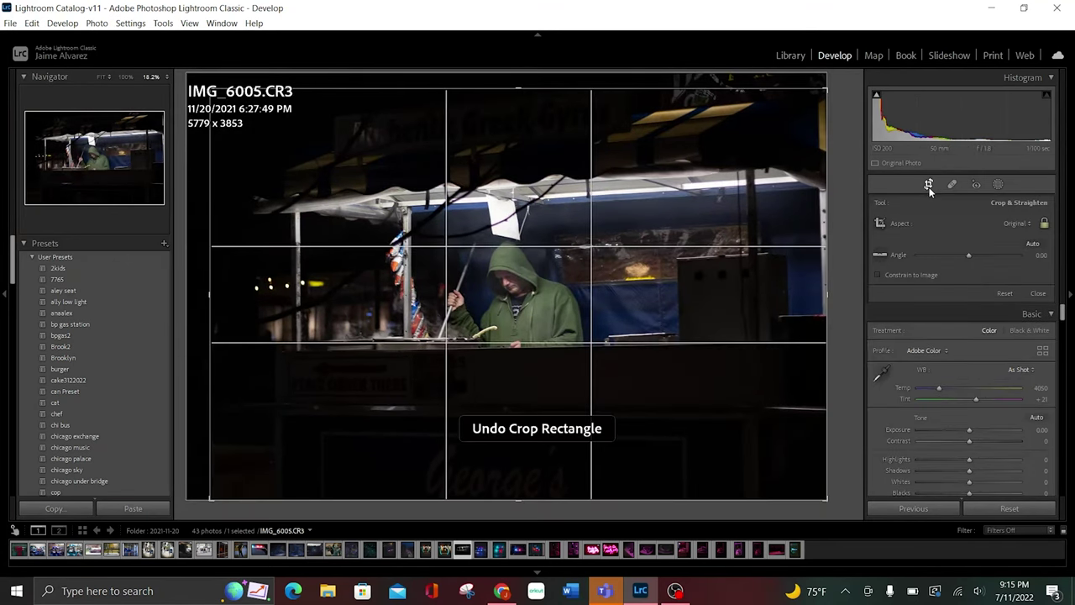
pyautogui.hotkey('ctrl', 'z')
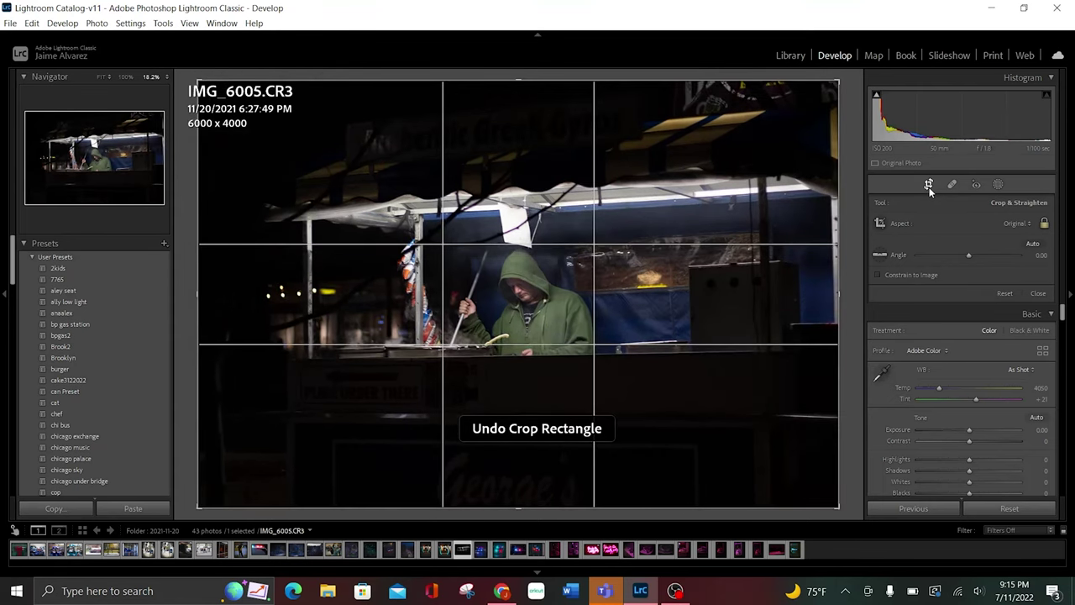
# Step: Close the crop tool uncropped and set Exposure +1.30, Contrast -16, Highlights -35
pyautogui.click(928, 185)
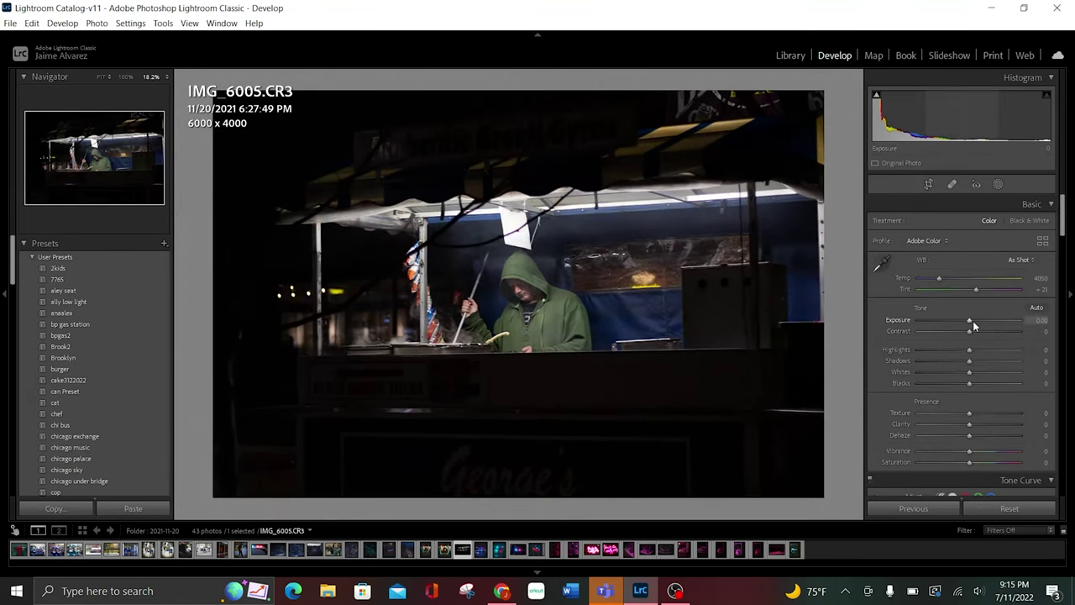
pyautogui.moveTo(973, 320); pyautogui.dragTo(985, 316)
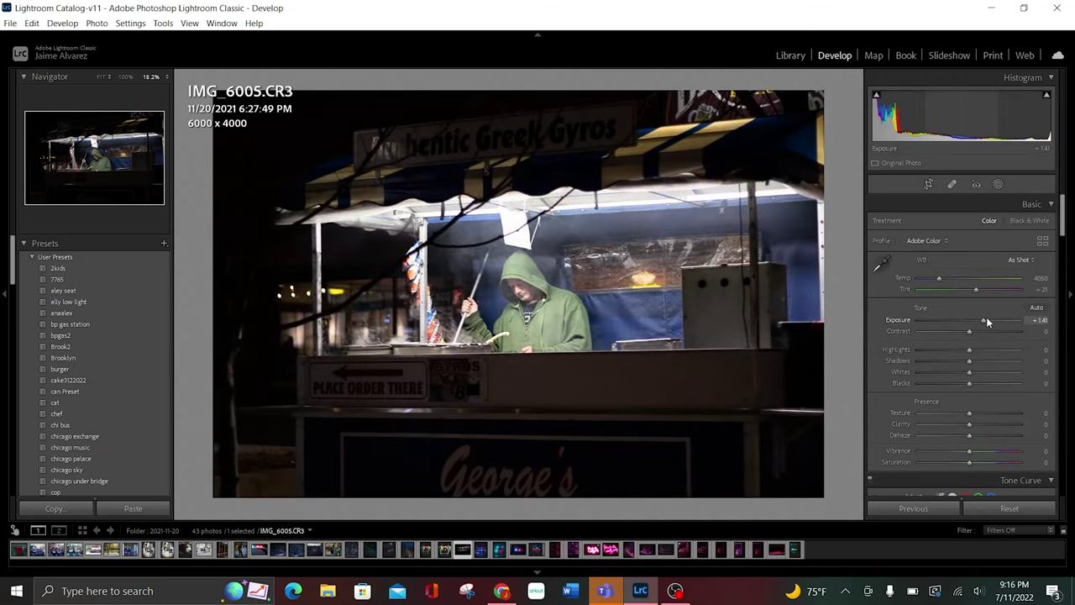
pyautogui.moveTo(984, 316); pyautogui.dragTo(986, 317)
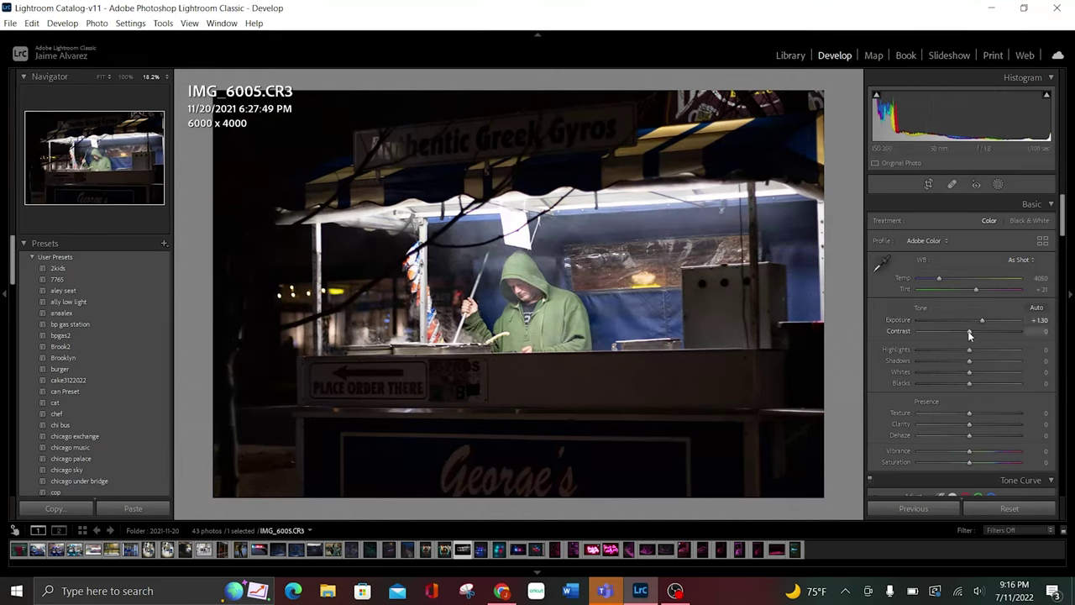
pyautogui.moveTo(967, 333); pyautogui.dragTo(961, 335)
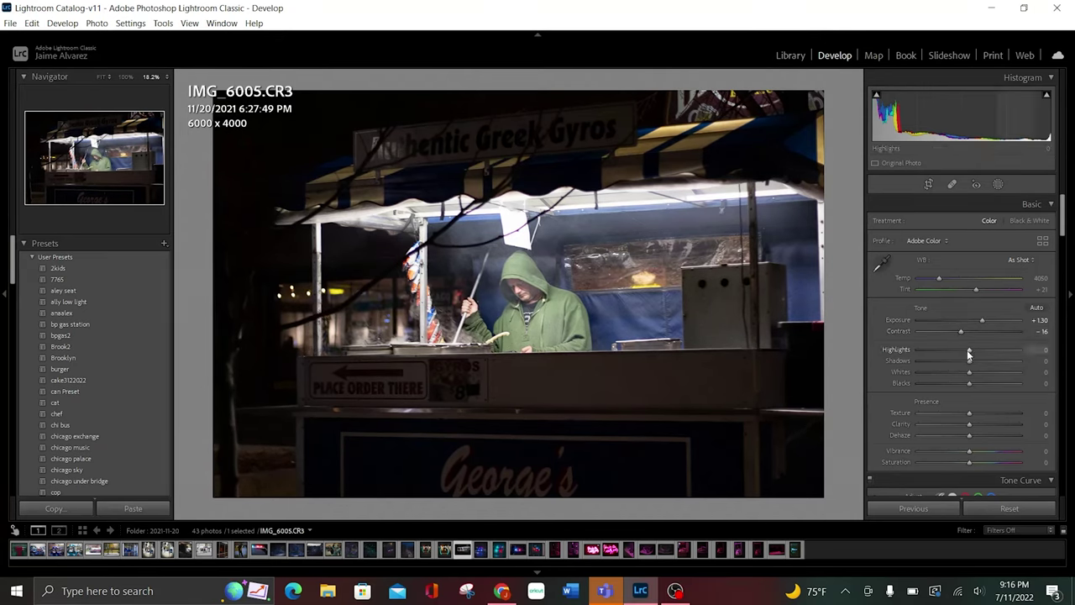
pyautogui.moveTo(965, 349); pyautogui.dragTo(951, 351)
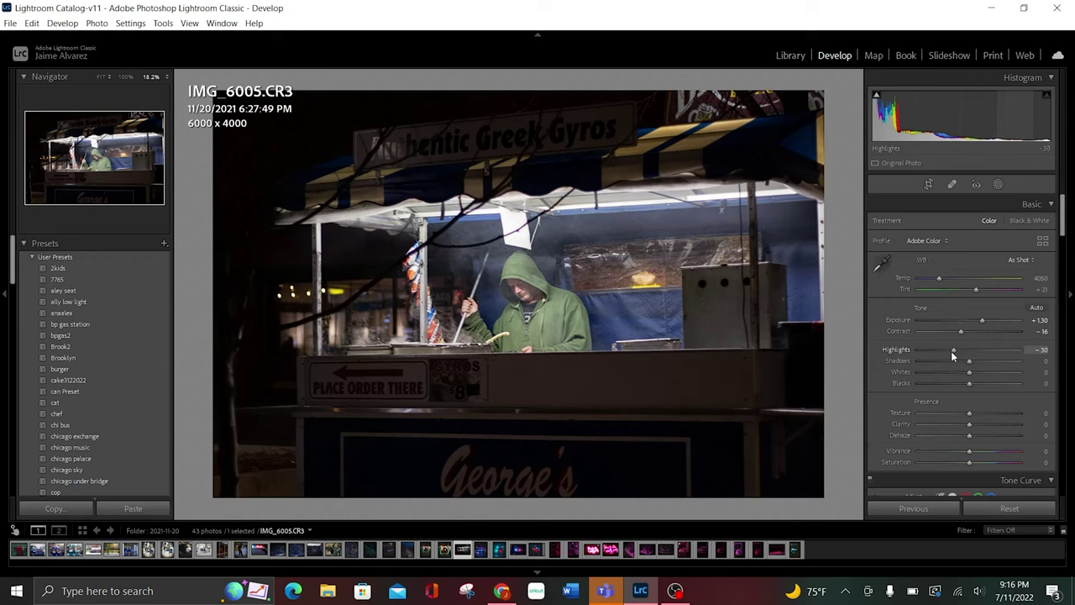
pyautogui.moveTo(953, 351); pyautogui.dragTo(951, 353)
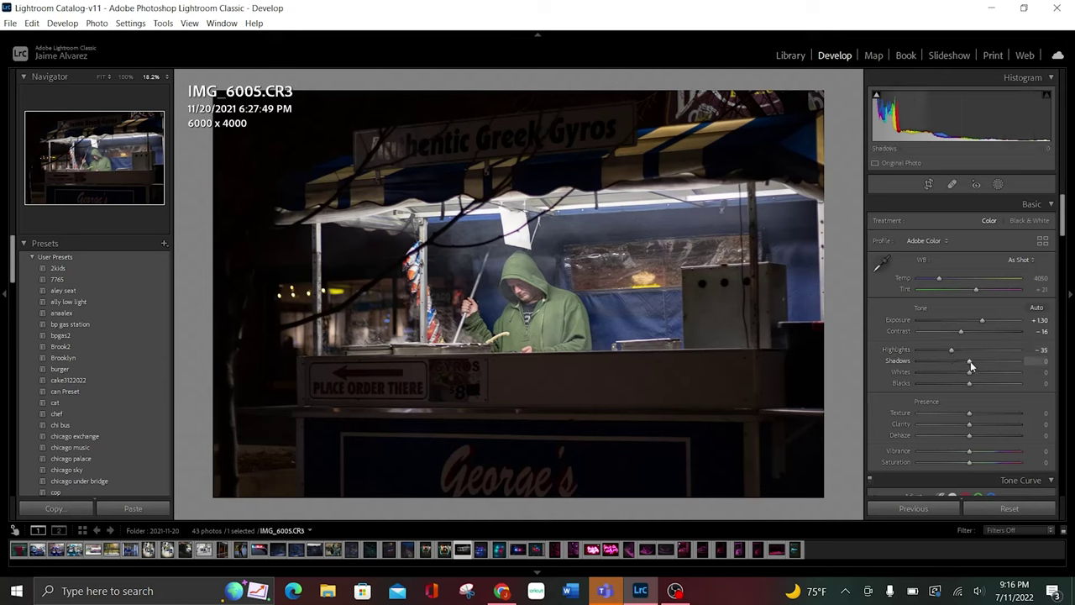
# Step: Raise Shadows to +49, Whites to +33 and Blacks to +16
pyautogui.moveTo(970, 361); pyautogui.dragTo(994, 378)
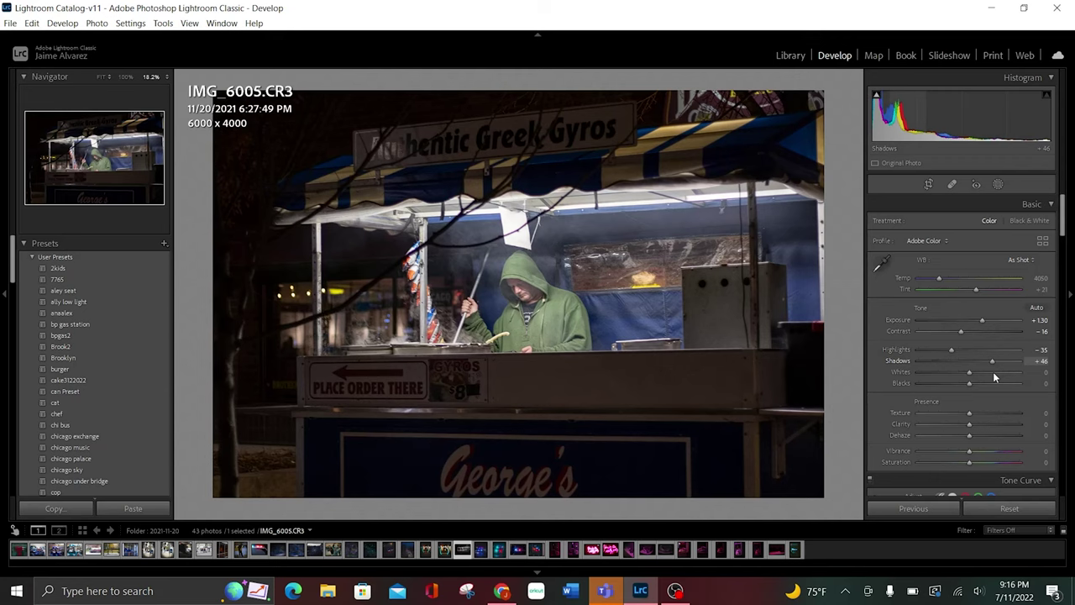
pyautogui.moveTo(993, 376); pyautogui.dragTo(997, 376)
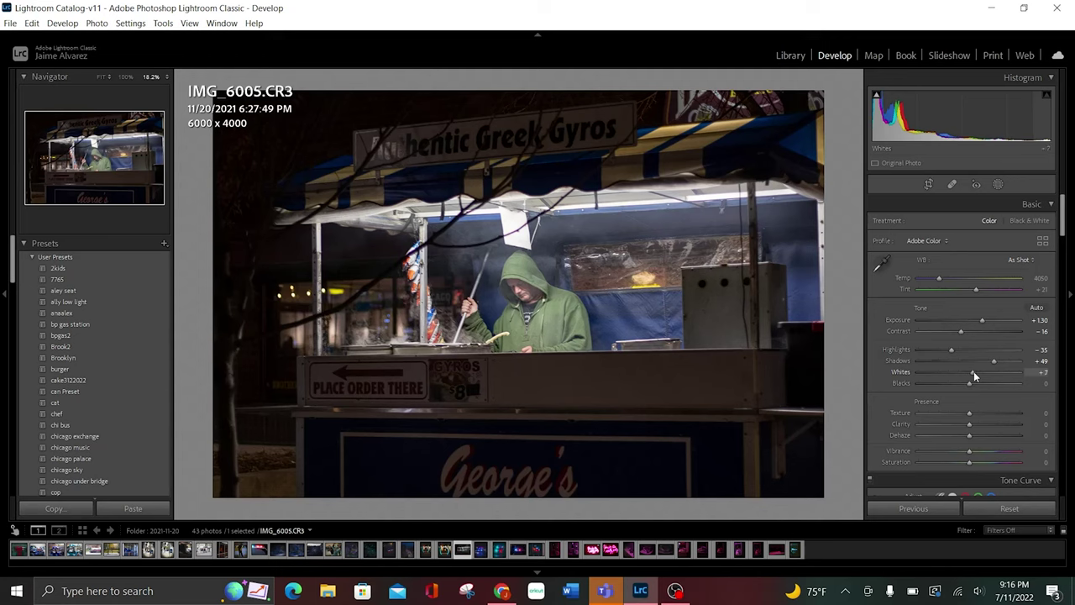
pyautogui.moveTo(973, 373); pyautogui.dragTo(985, 375)
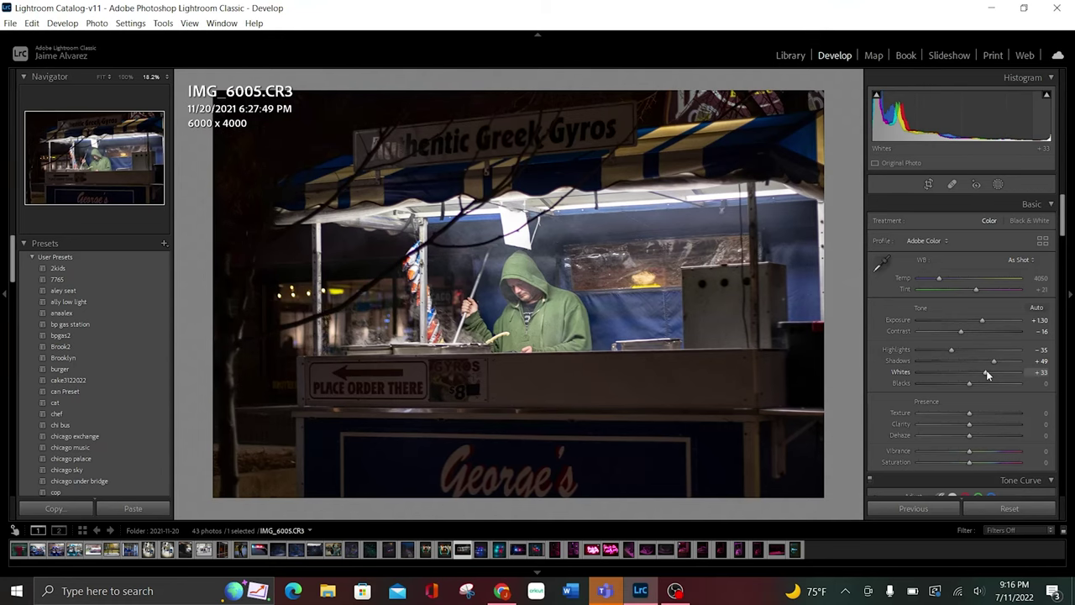
pyautogui.moveTo(972, 385); pyautogui.dragTo(977, 385)
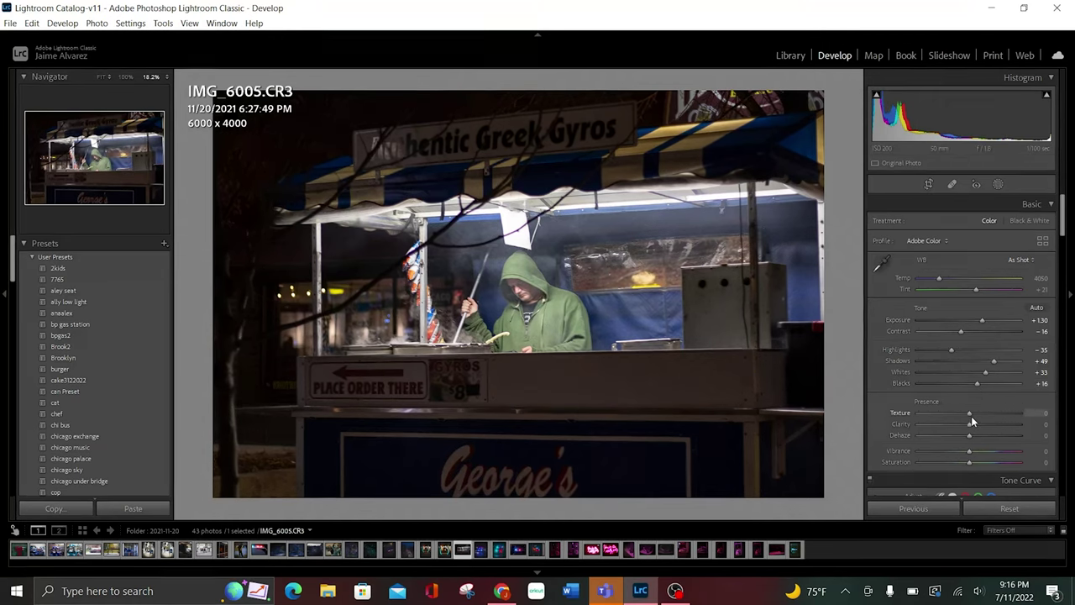
# Step: Add highlight, midtone and shadow control points to the tone curve
pyautogui.scroll(-3, 971, 415)
pyautogui.scroll(-3, 971, 416)
pyautogui.scroll(-3, 971, 416)
pyautogui.scroll(-3, 971, 416)
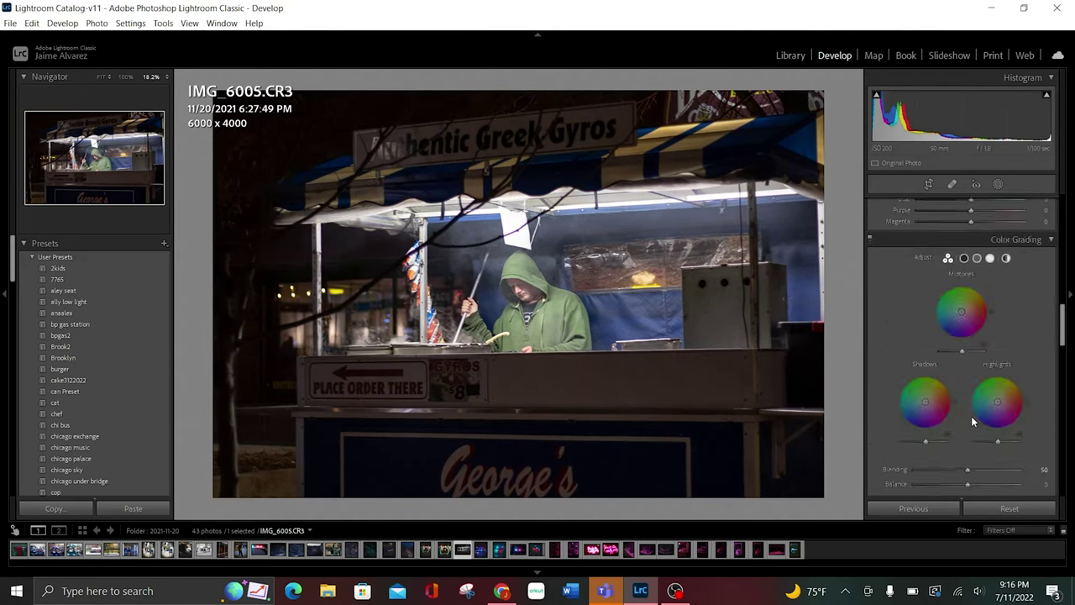
pyautogui.scroll(3, 971, 415)
pyautogui.scroll(2, 971, 416)
pyautogui.scroll(3, 971, 415)
pyautogui.scroll(2, 971, 416)
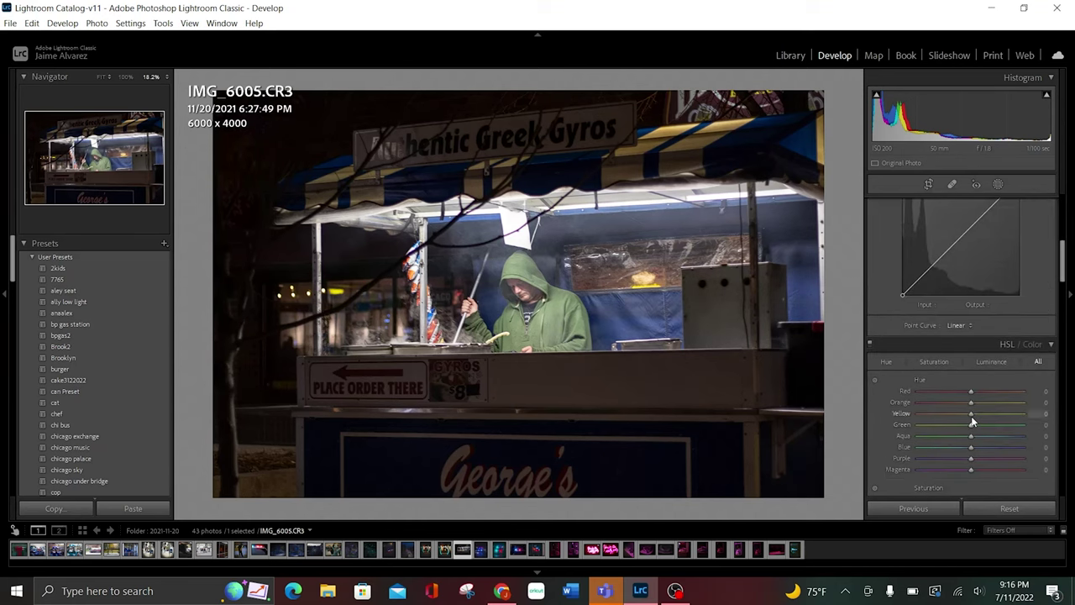
pyautogui.scroll(3, 972, 421)
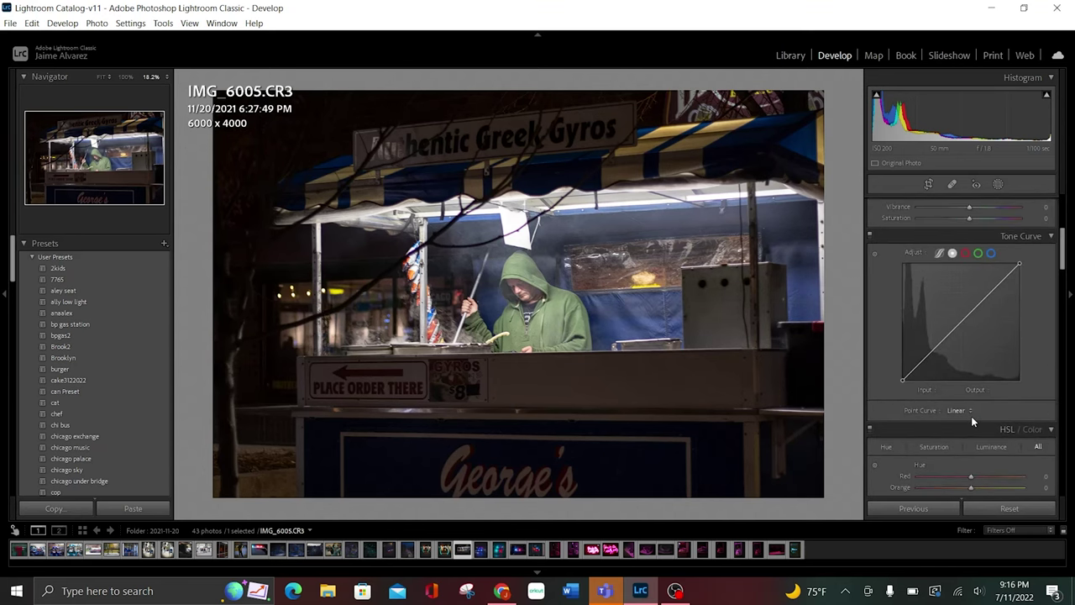
pyautogui.click(988, 294)
pyautogui.click(960, 320)
pyautogui.click(931, 350)
# Step: Lower the curve's top endpoint to 230, lift the black point, and drop the shadow point to 55/47
pyautogui.click(1019, 266)
pyautogui.moveTo(1019, 266); pyautogui.dragTo(1024, 273)
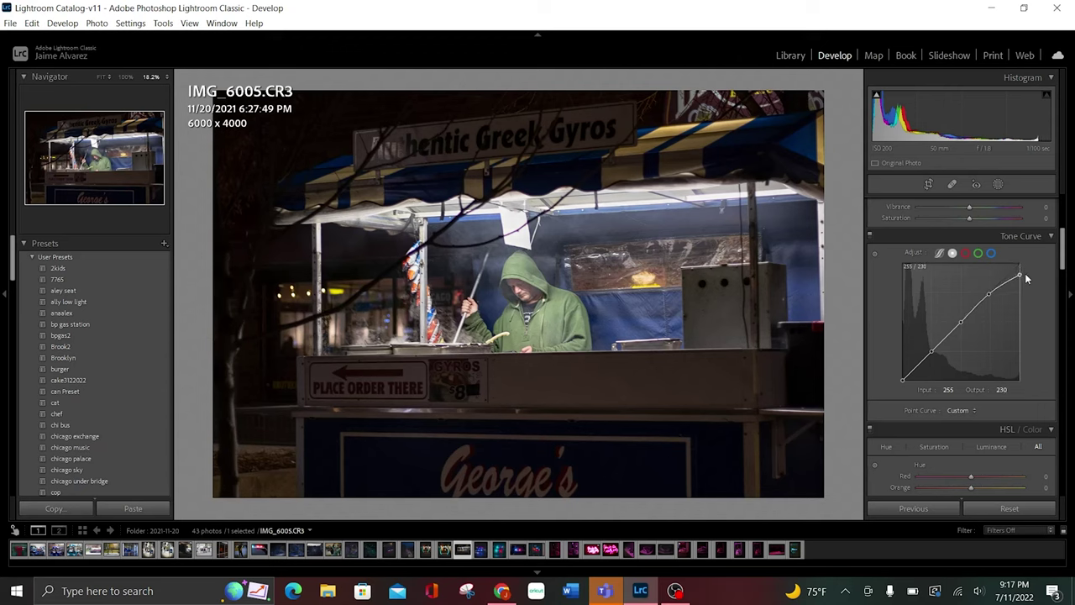
pyautogui.moveTo(1020, 271); pyautogui.dragTo(1020, 275)
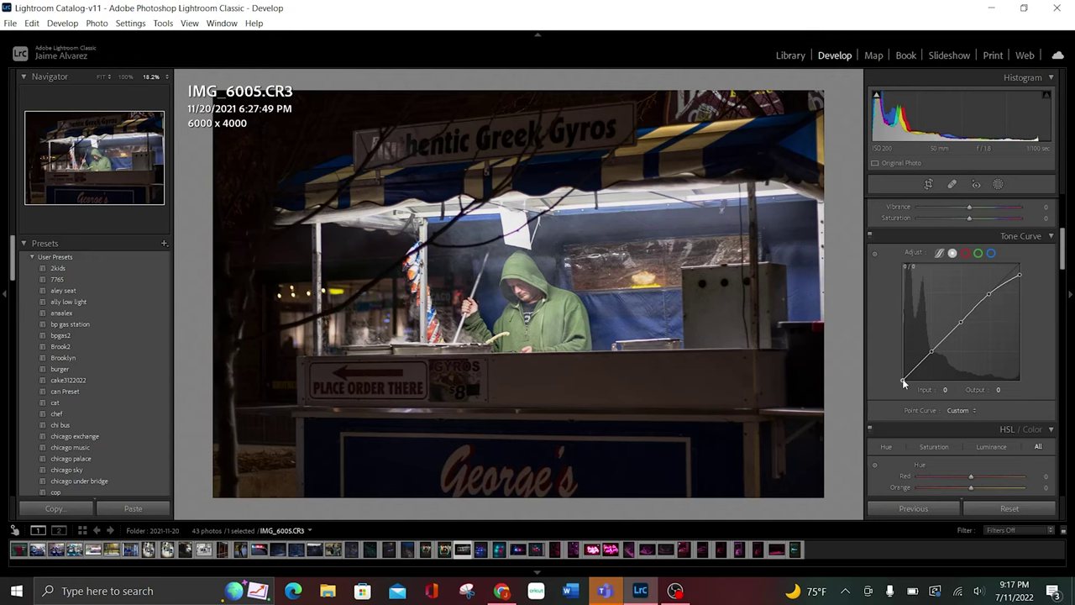
pyautogui.moveTo(903, 379); pyautogui.dragTo(902, 371)
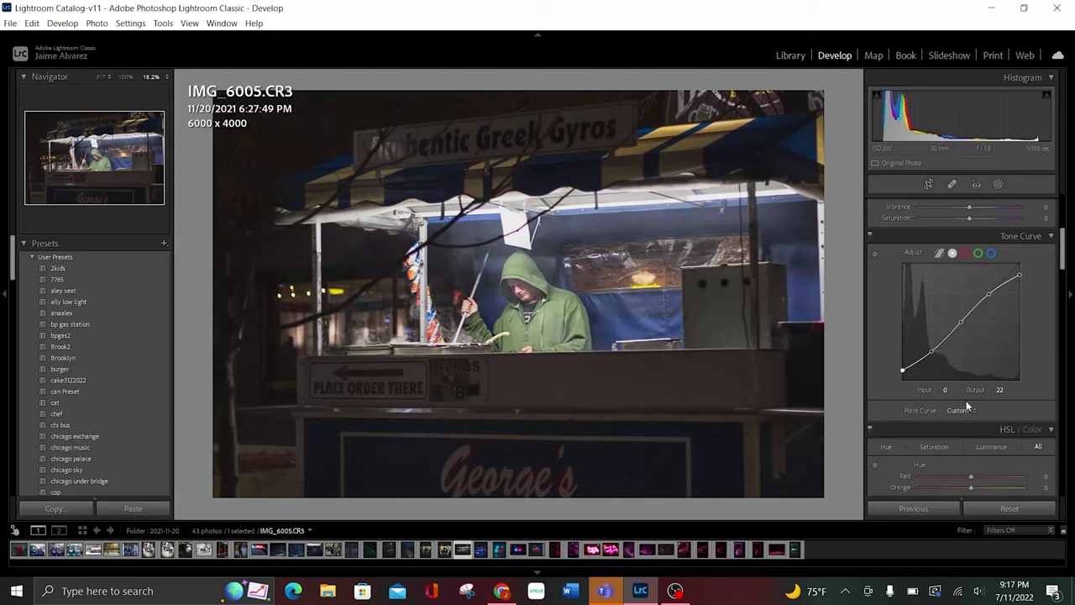
pyautogui.moveTo(932, 352)
pyautogui.moveTo(931, 353); pyautogui.dragTo(929, 363)
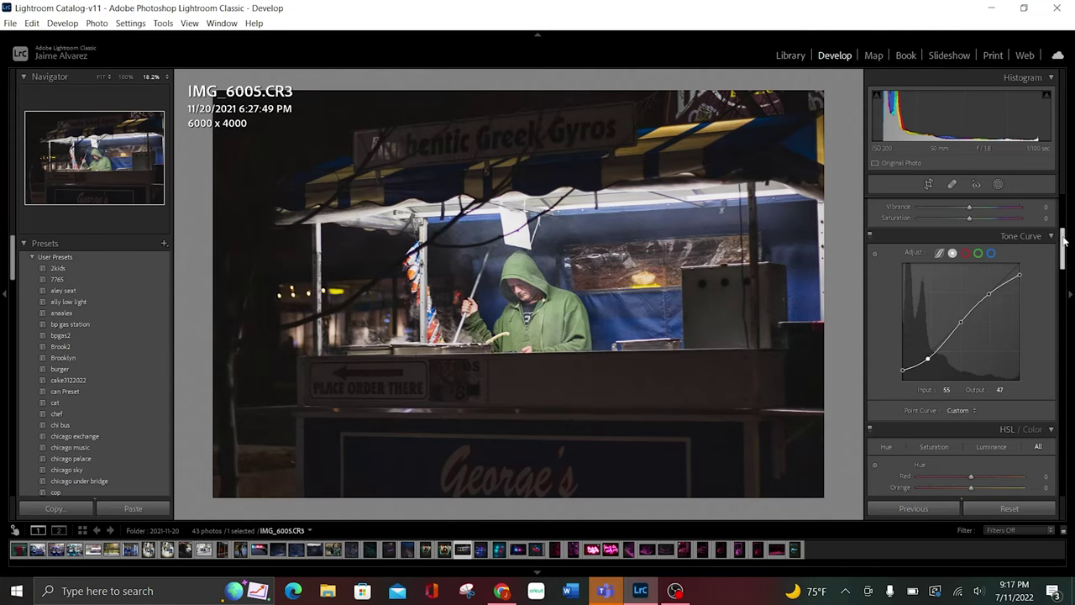
# Step: Set Blue Primary Hue to -46 and reset its Saturation to 0
pyautogui.moveTo(1062, 248); pyautogui.dragTo(1073, 521)
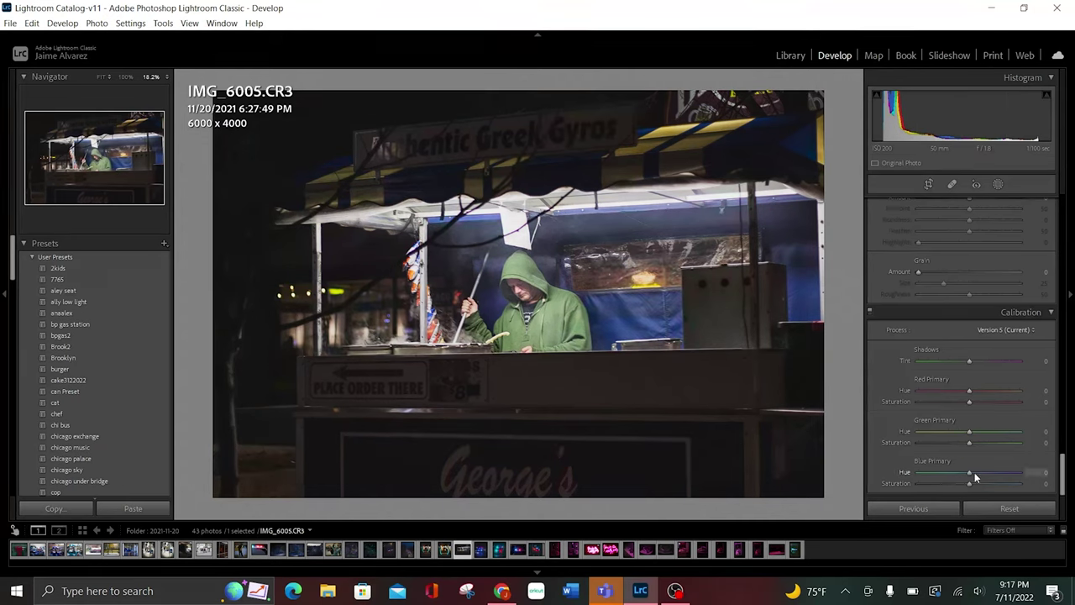
pyautogui.moveTo(970, 472)
pyautogui.mouseDown()
pyautogui.moveTo(1022, 472)
pyautogui.moveTo(819, 482)
pyautogui.mouseUp()
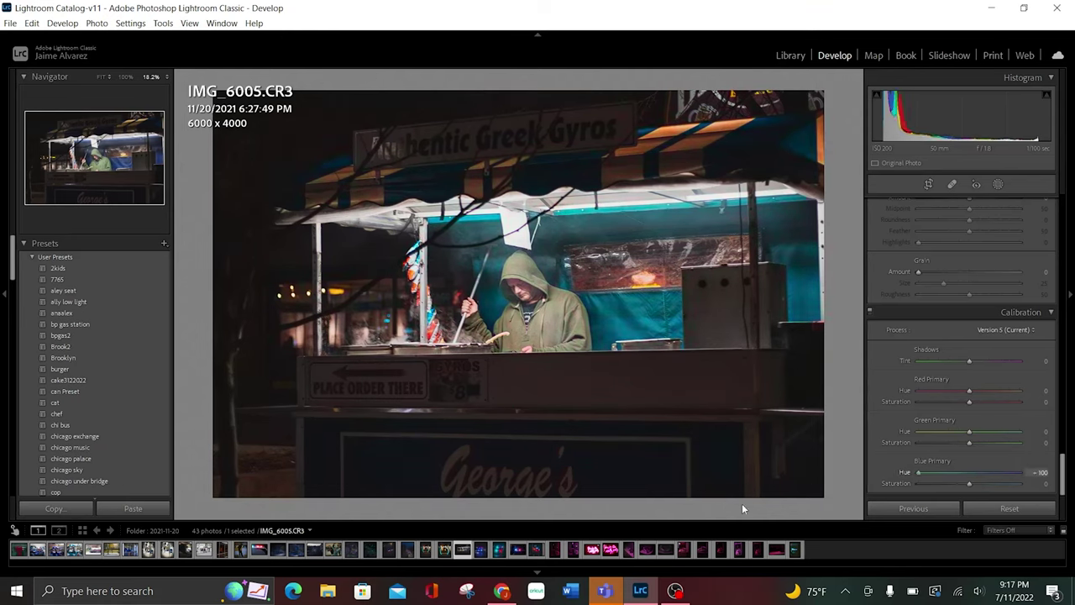
pyautogui.moveTo(897, 482); pyautogui.dragTo(941, 477)
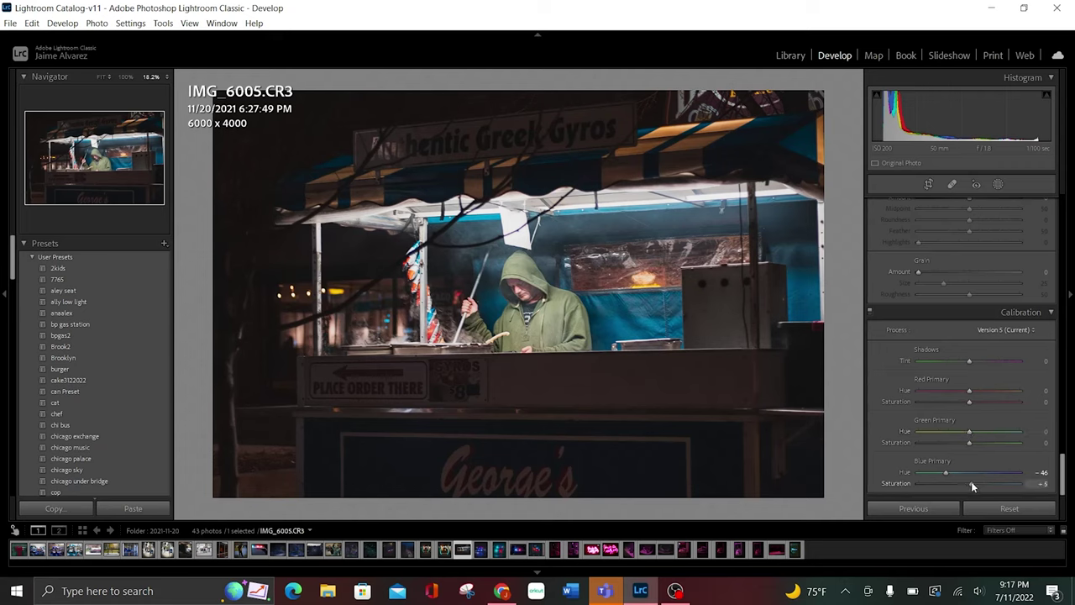
pyautogui.moveTo(971, 486); pyautogui.dragTo(943, 494)
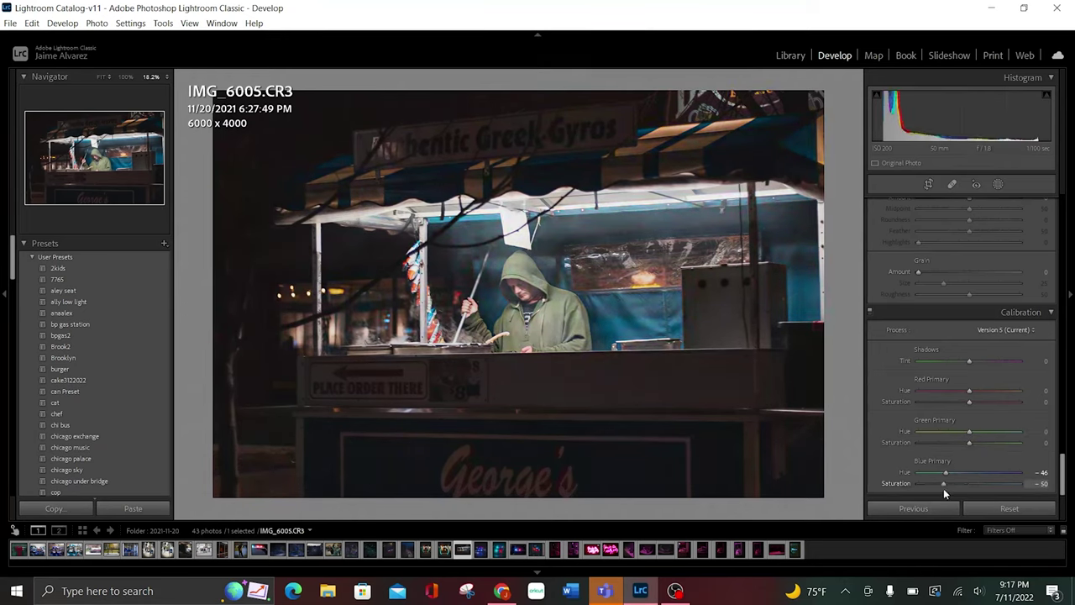
pyautogui.doubleClick(945, 485)
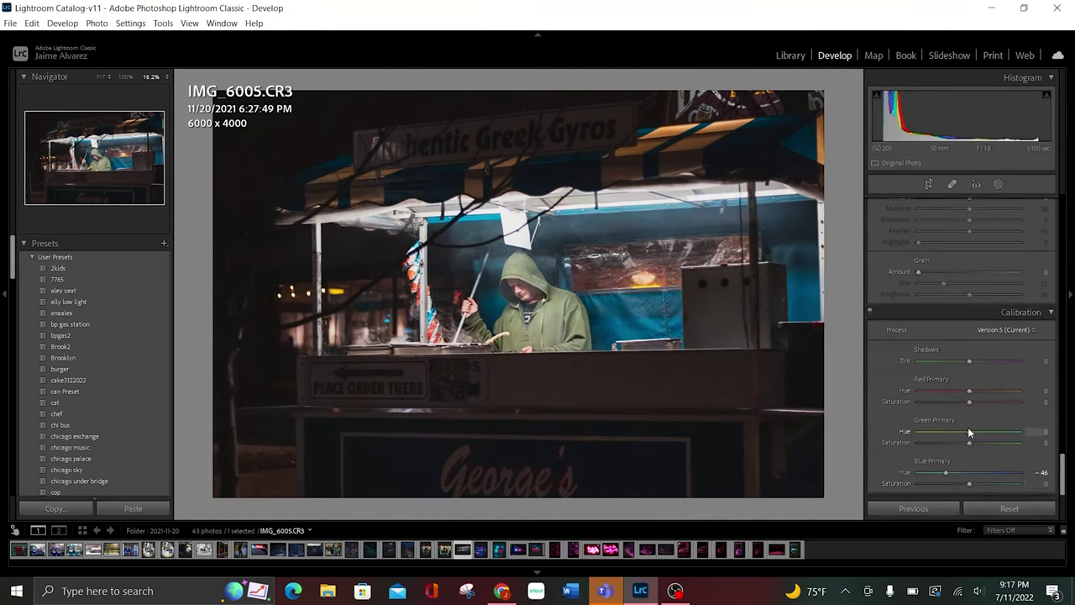
# Step: Set Green Primary Hue +14, Saturation -8 and Red Primary Hue +15, Saturation +23
pyautogui.moveTo(968, 431); pyautogui.dragTo(977, 435)
pyautogui.moveTo(974, 433); pyautogui.dragTo(977, 434)
pyautogui.moveTo(969, 443)
pyautogui.mouseDown()
pyautogui.moveTo(1021, 438)
pyautogui.moveTo(963, 451)
pyautogui.mouseUp()
pyautogui.moveTo(969, 391)
pyautogui.mouseDown()
pyautogui.moveTo(892, 401)
pyautogui.moveTo(974, 396)
pyautogui.mouseUp()
pyautogui.moveTo(971, 403); pyautogui.dragTo(980, 402)
# Step: Enable Remove Chromatic Aberration and Profile Corrections, and raise Sharpening Amount to 126
pyautogui.scroll(2, 943, 384)
pyautogui.scroll(1, 943, 384)
pyautogui.scroll(3, 943, 385)
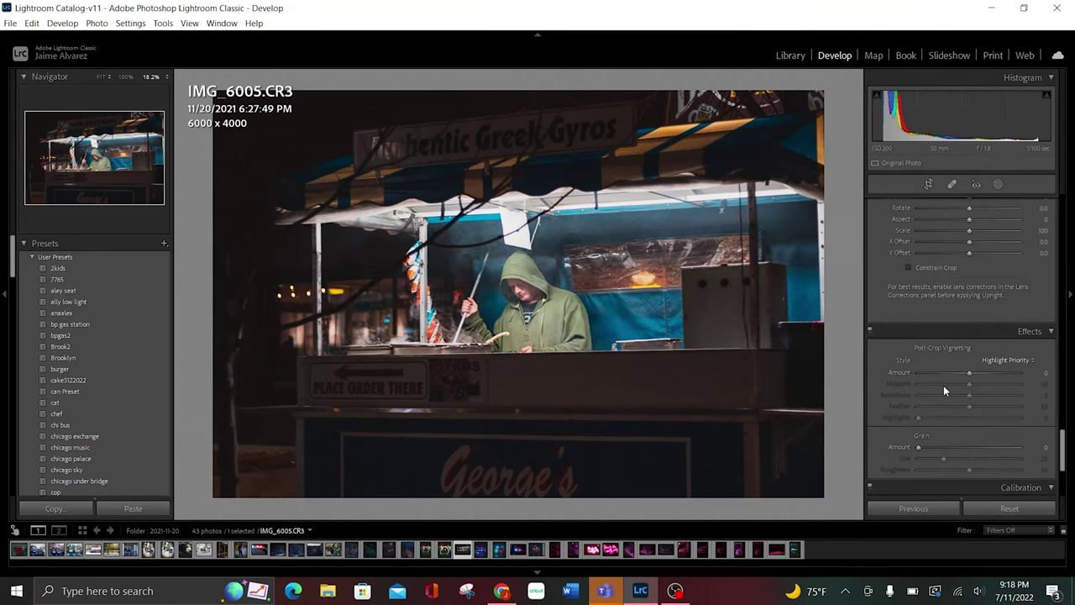
pyautogui.scroll(1, 943, 385)
pyautogui.scroll(2, 943, 384)
pyautogui.scroll(1, 943, 385)
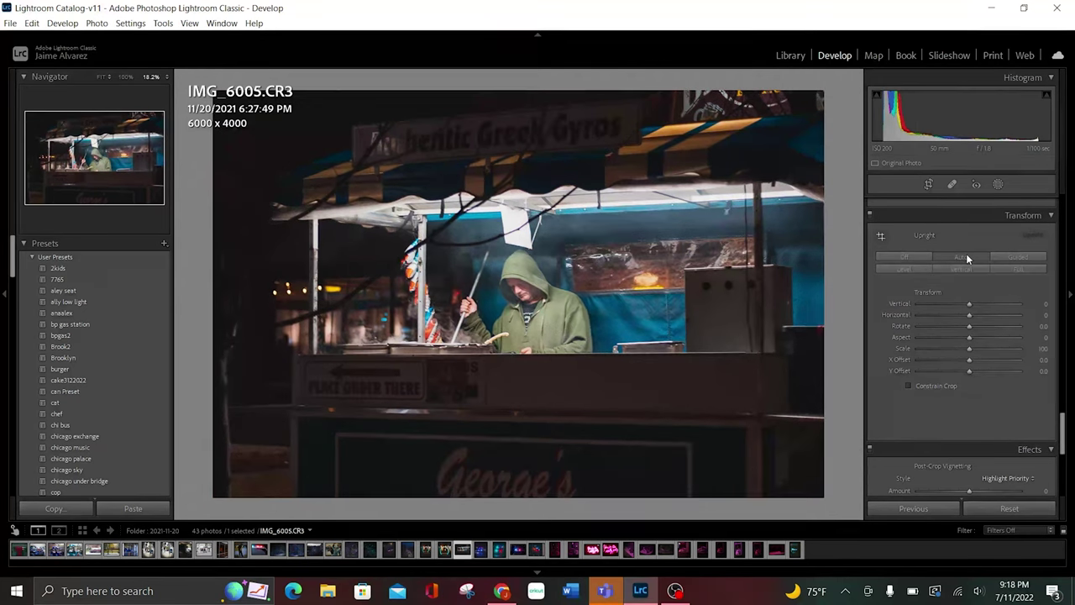
pyautogui.scroll(2, 966, 256)
pyautogui.scroll(5, 966, 258)
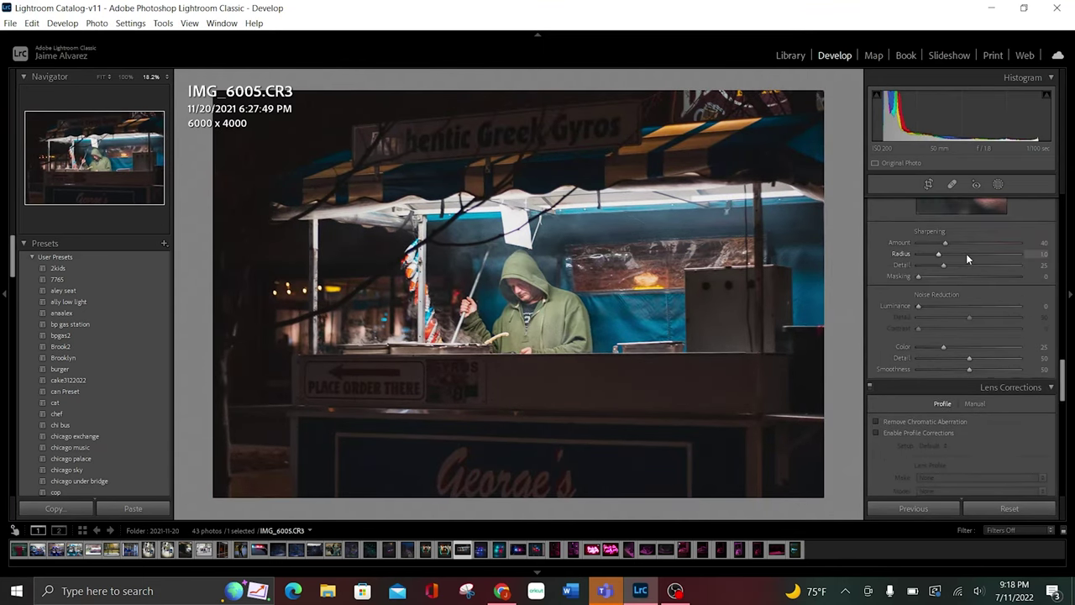
pyautogui.click(876, 422)
pyautogui.click(876, 432)
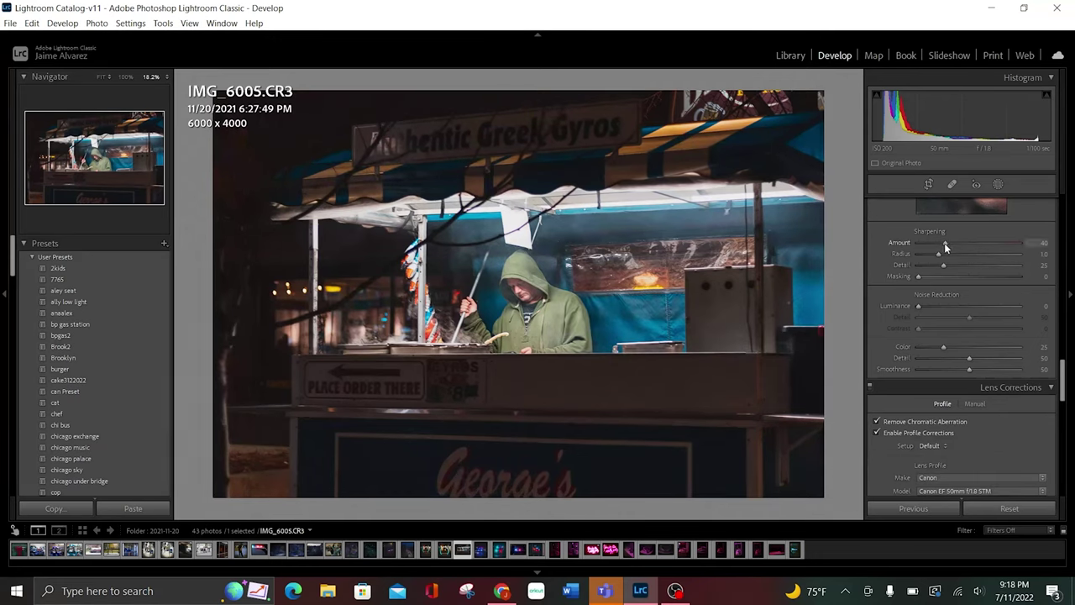
pyautogui.moveTo(975, 248); pyautogui.dragTo(1005, 244)
pyautogui.moveTo(1002, 248); pyautogui.dragTo(1004, 249)
# Step: Switch Color Grading to the Shadows wheel and tint shadows teal at Hue 175, Saturation 9
pyautogui.scroll(5, 979, 315)
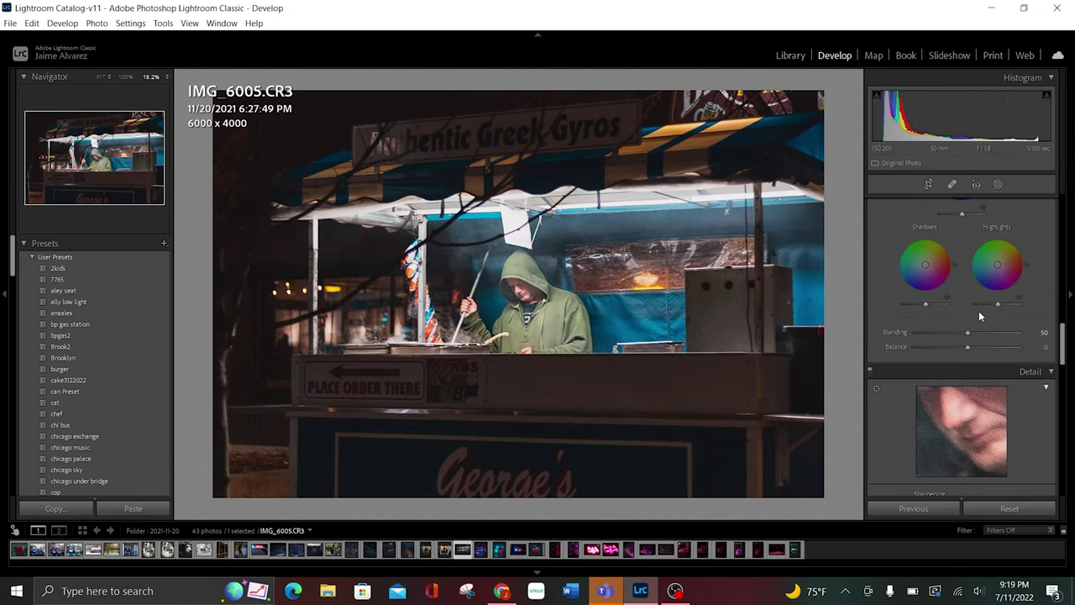
pyautogui.scroll(2, 978, 315)
pyautogui.scroll(2, 978, 314)
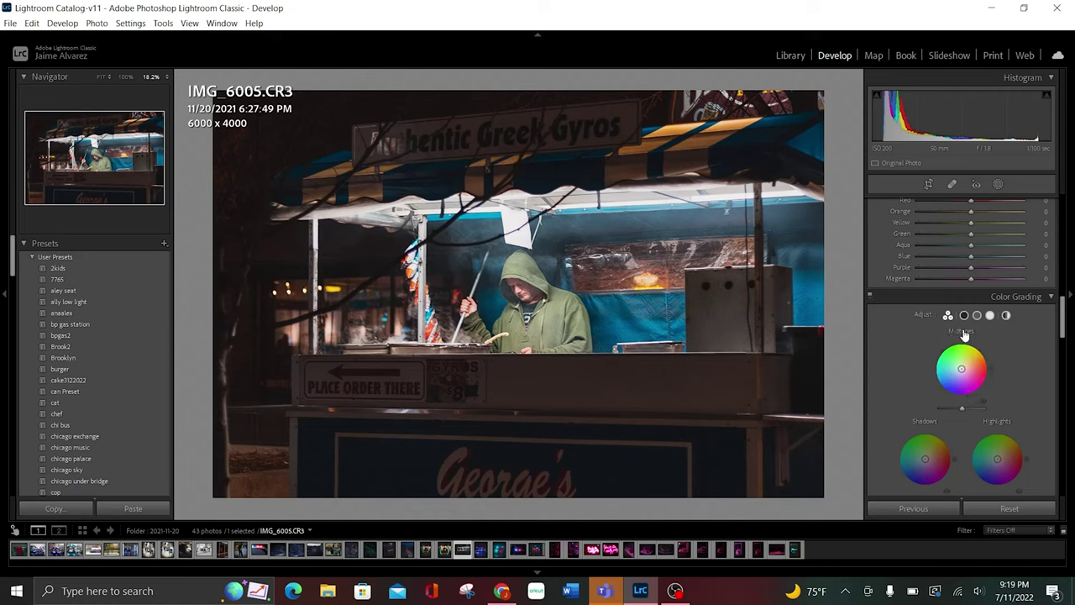
pyautogui.click(964, 315)
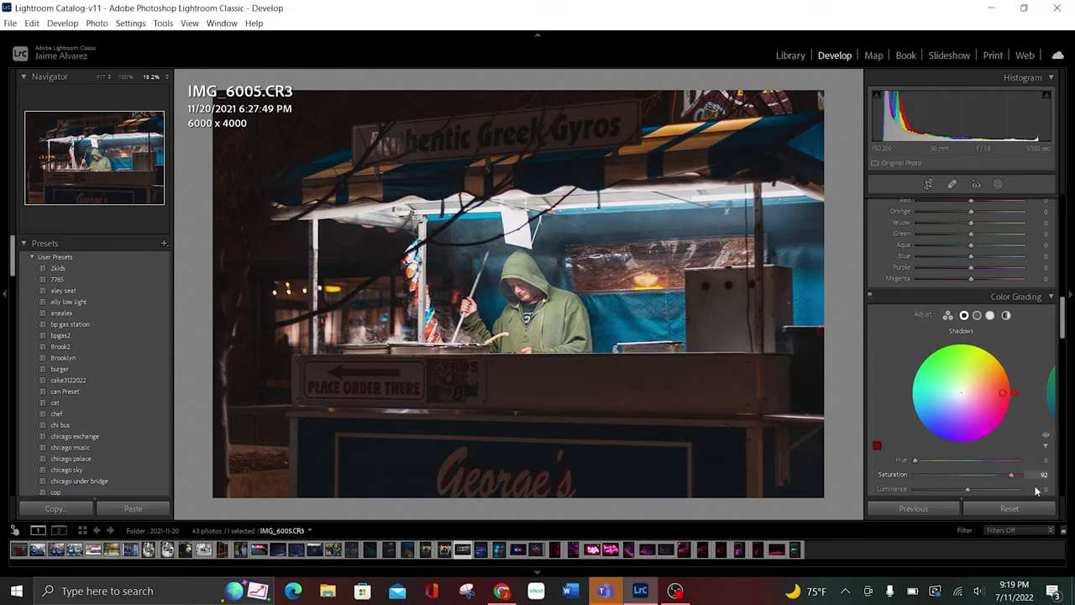
pyautogui.moveTo(961, 392)
pyautogui.mouseDown()
pyautogui.moveTo(1007, 393)
pyautogui.moveTo(954, 341)
pyautogui.moveTo(921, 382)
pyautogui.mouseUp()
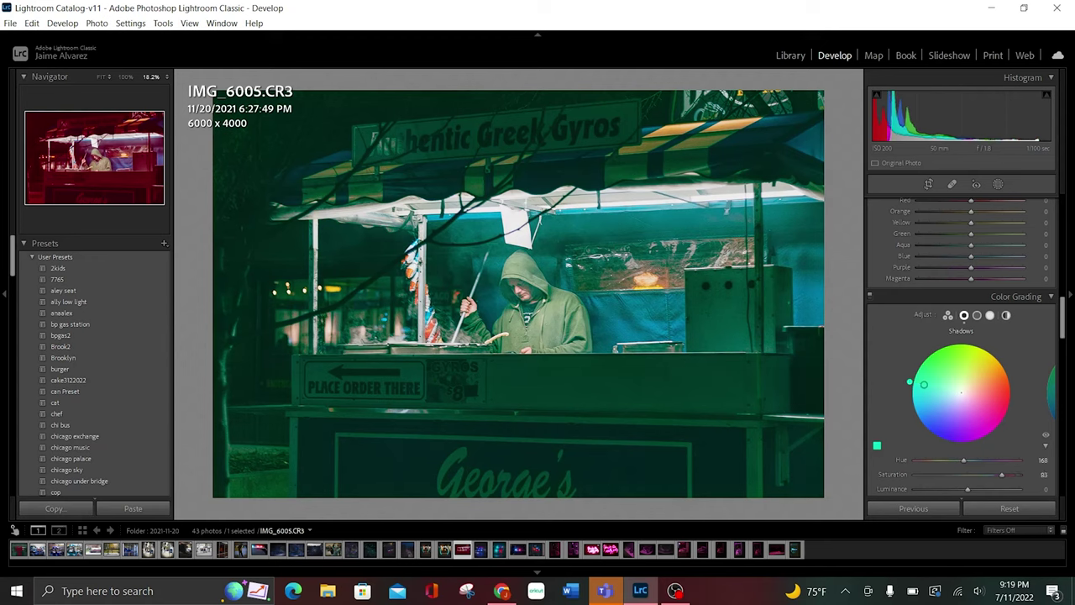
pyautogui.moveTo(921, 383); pyautogui.dragTo(923, 394)
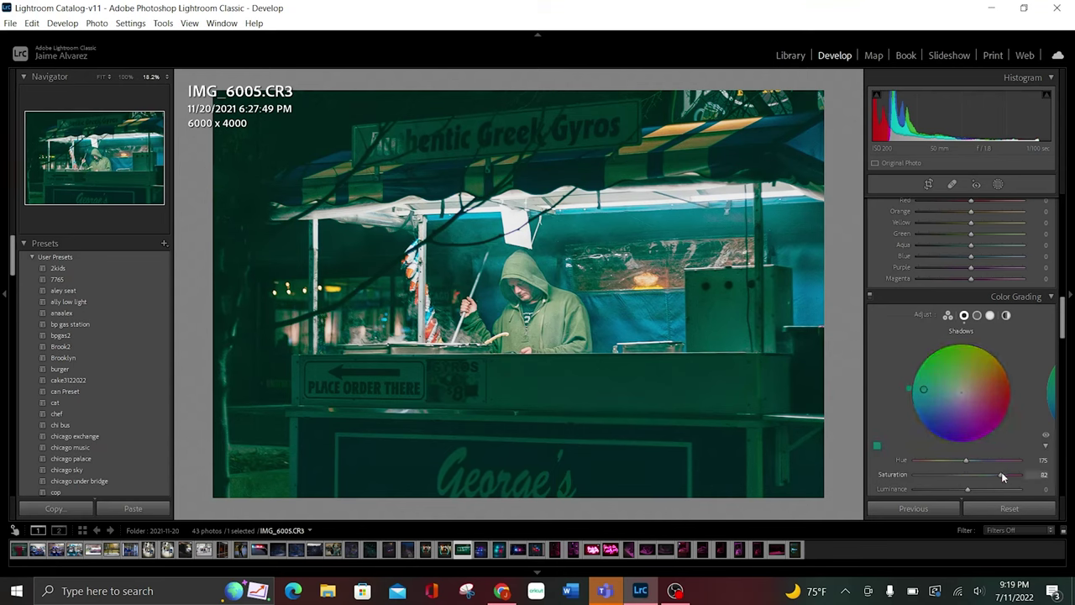
pyautogui.moveTo(1000, 477); pyautogui.dragTo(924, 492)
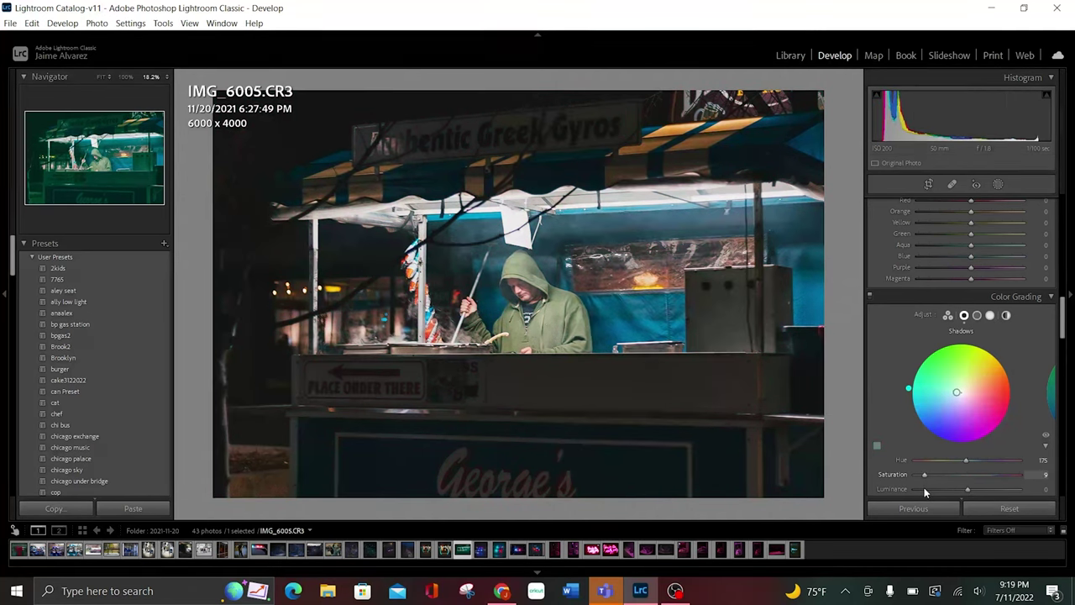
# Step: Grade the Midtones wheel to Hue 181, then reduce its Saturation to 9
pyautogui.click(977, 315)
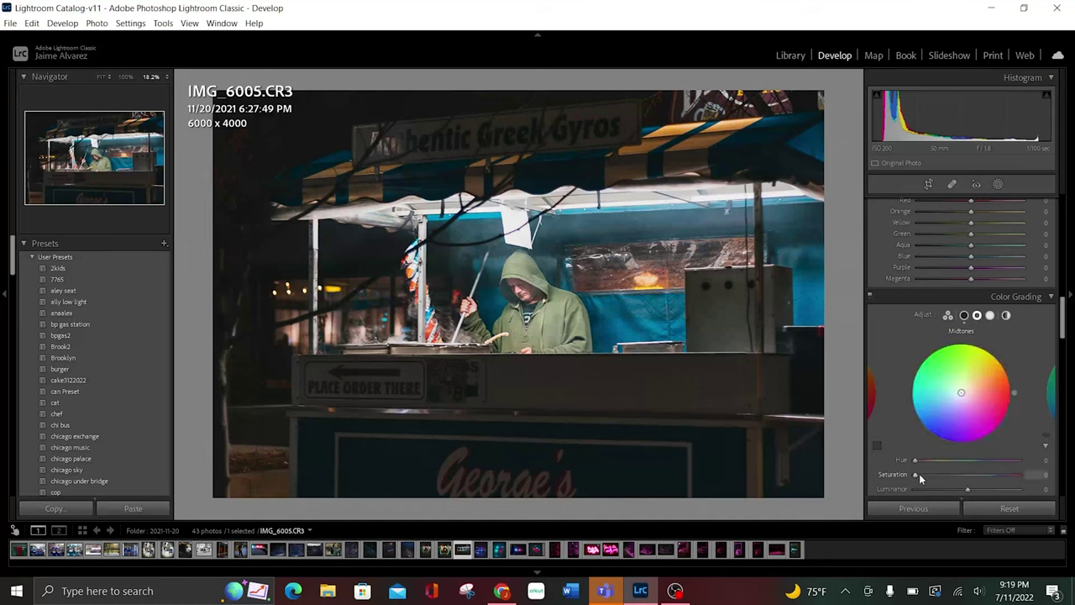
pyautogui.moveTo(916, 474); pyautogui.dragTo(1021, 474)
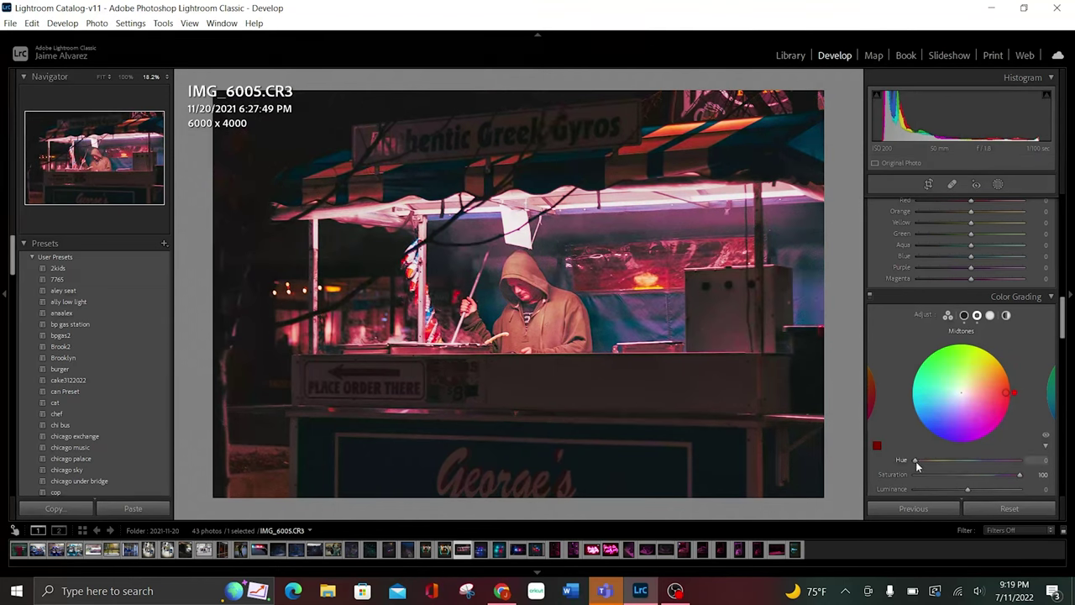
pyautogui.moveTo(916, 461)
pyautogui.mouseDown()
pyautogui.moveTo(1015, 477)
pyautogui.moveTo(982, 487)
pyautogui.moveTo(1005, 488)
pyautogui.moveTo(958, 493)
pyautogui.moveTo(969, 492)
pyautogui.mouseUp()
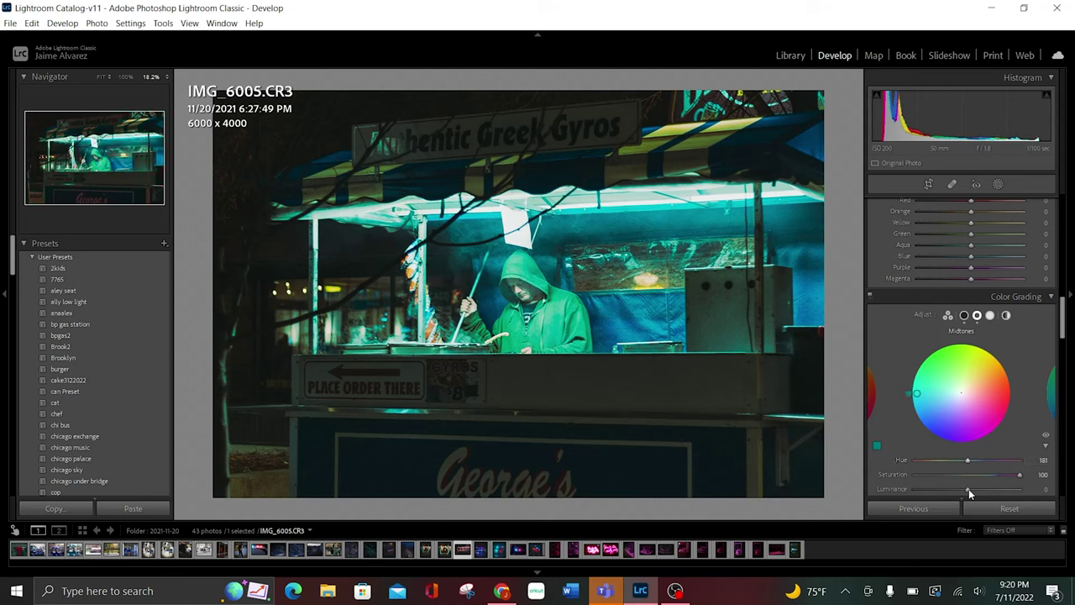
pyautogui.moveTo(1021, 477); pyautogui.dragTo(926, 486)
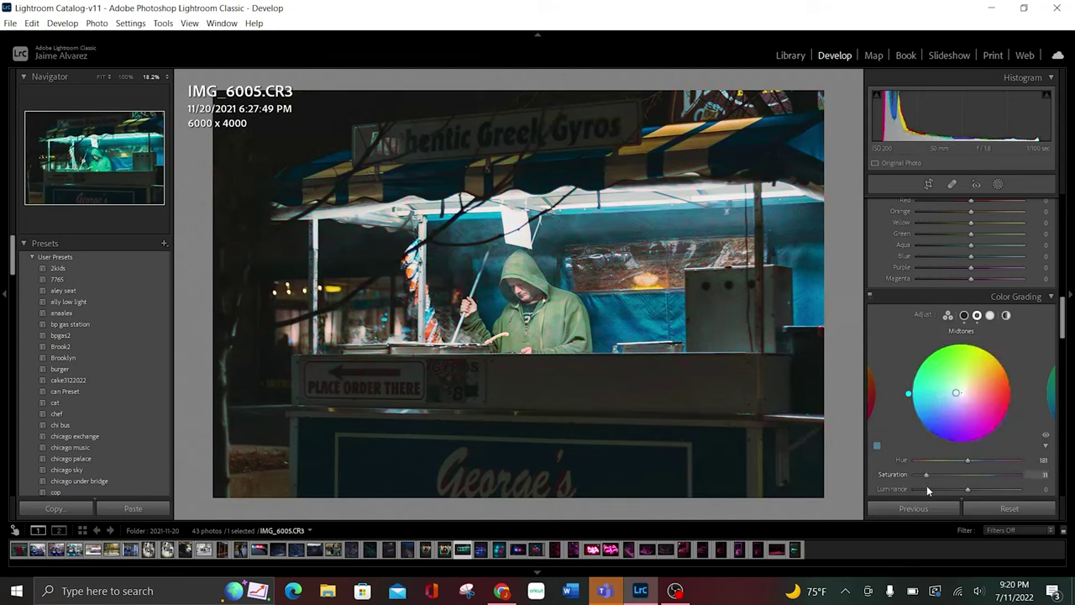
# Step: Grade the Highlights wheel to Hue 177, then reduce its Saturation to 10
pyautogui.click(988, 315)
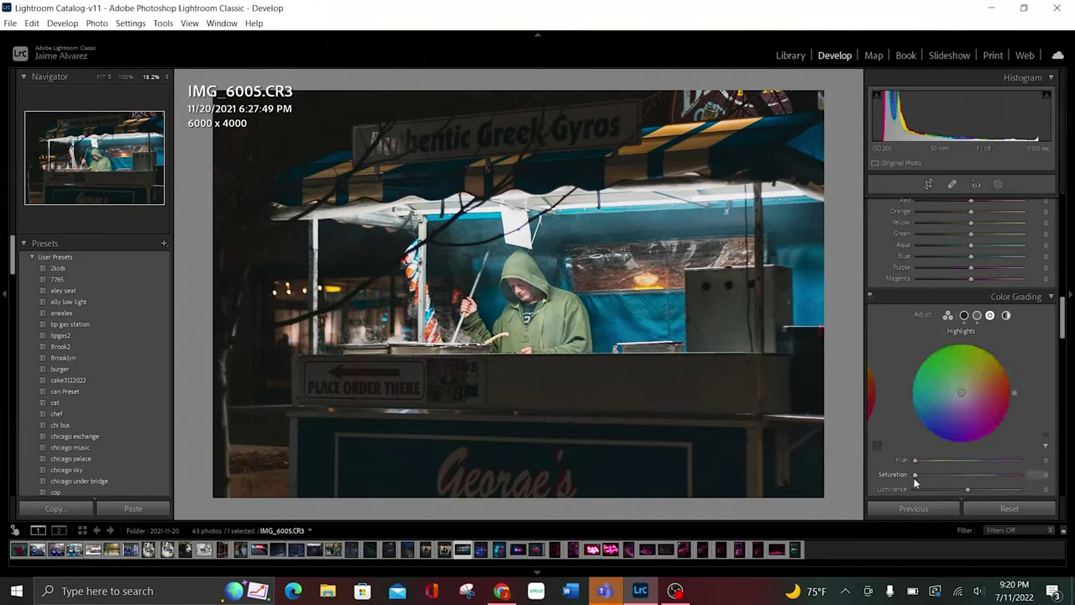
pyautogui.moveTo(915, 476); pyautogui.dragTo(1019, 476)
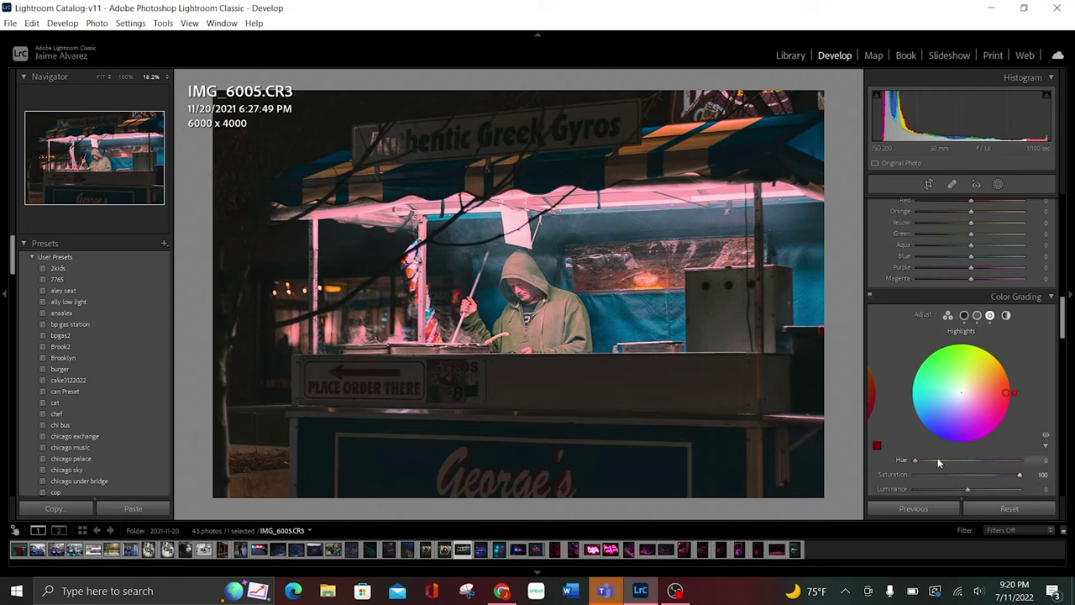
pyautogui.moveTo(914, 460)
pyautogui.mouseDown()
pyautogui.moveTo(995, 465)
pyautogui.moveTo(966, 472)
pyautogui.mouseUp()
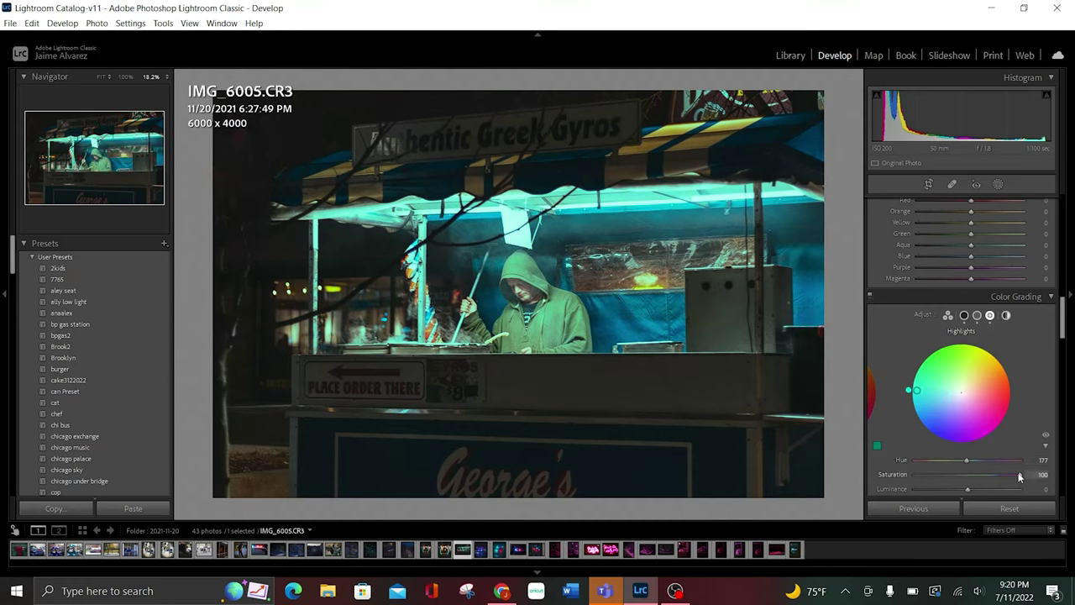
pyautogui.moveTo(1019, 475); pyautogui.dragTo(928, 481)
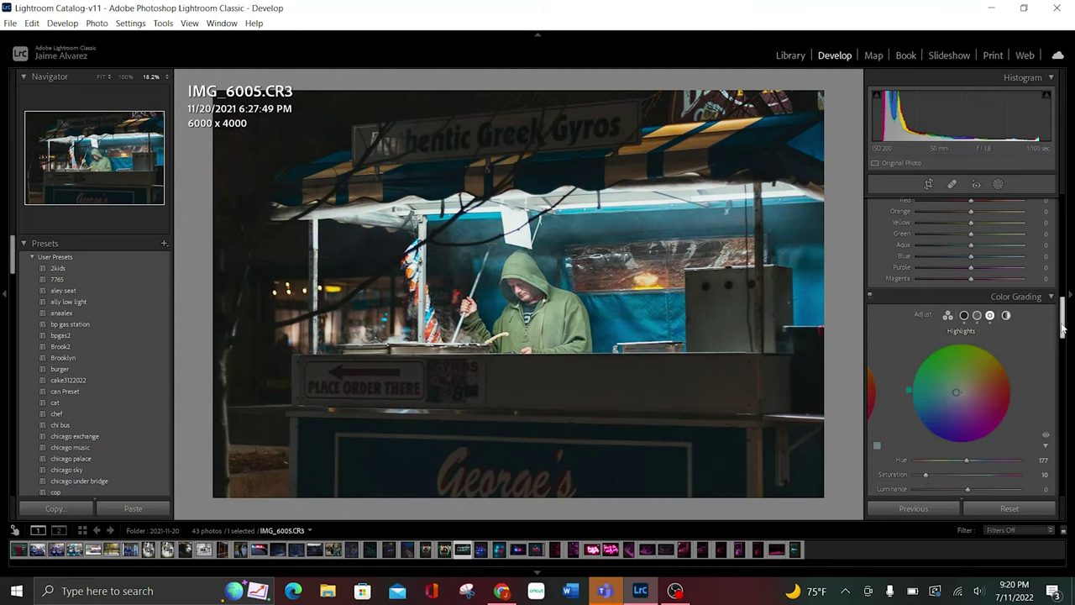
pyautogui.moveTo(1061, 324); pyautogui.dragTo(1060, 288)
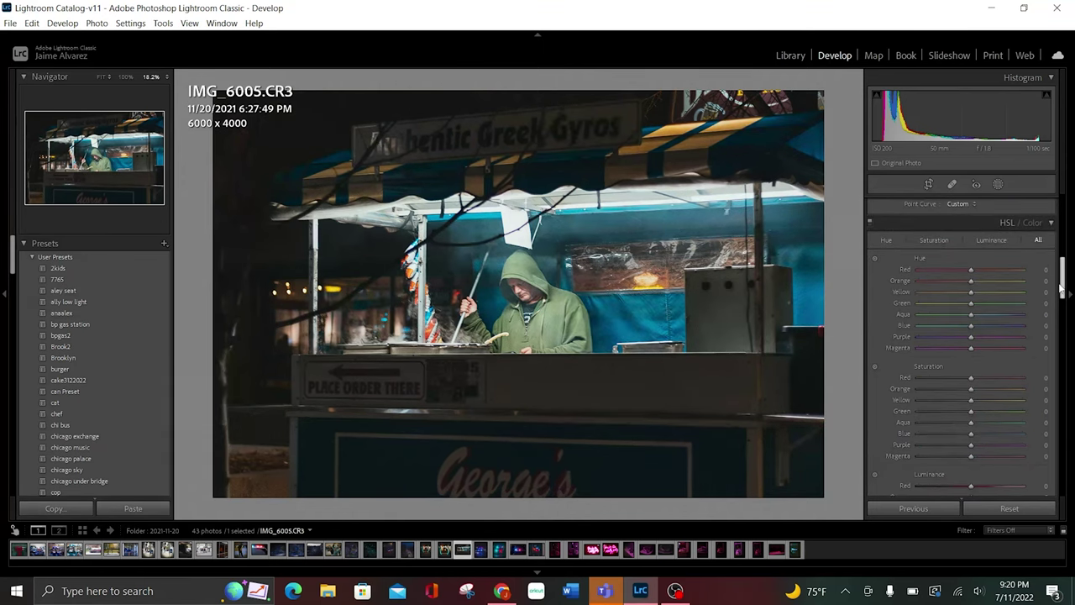
# Step: Set HSL hues: Red back to 0, Orange -30, Yellow +39, Green +16, Aqua -52, Blue -21
pyautogui.moveTo(971, 271); pyautogui.dragTo(958, 272)
pyautogui.doubleClick(951, 268)
pyautogui.moveTo(970, 283); pyautogui.dragTo(957, 286)
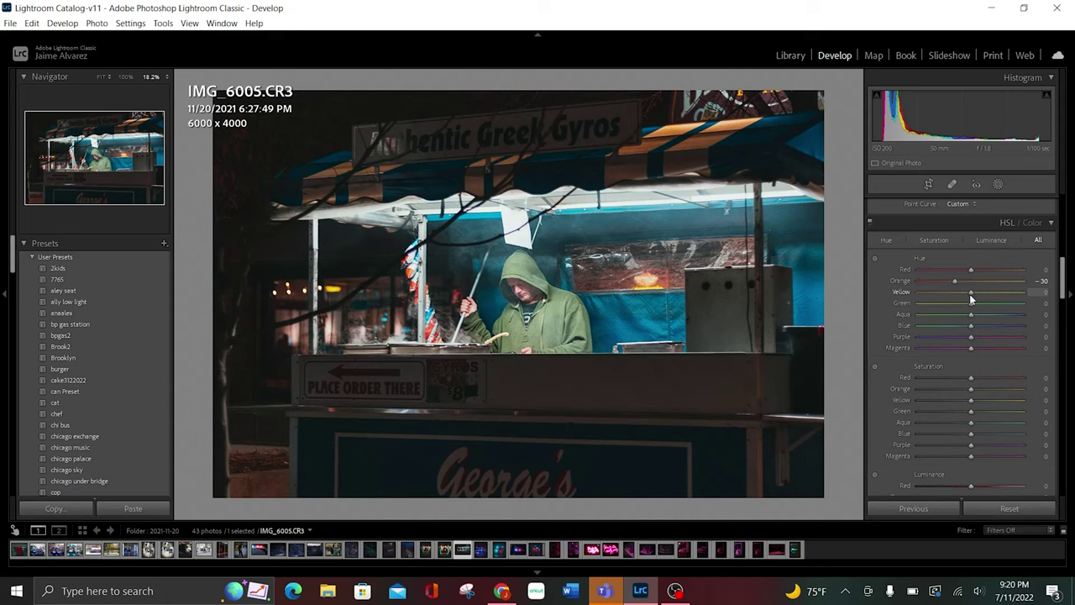
pyautogui.moveTo(971, 298); pyautogui.dragTo(969, 296)
pyautogui.moveTo(973, 292); pyautogui.dragTo(1026, 295)
pyautogui.moveTo(972, 309); pyautogui.dragTo(981, 304)
pyautogui.moveTo(971, 313); pyautogui.dragTo(939, 315)
pyautogui.moveTo(972, 327)
pyautogui.mouseDown()
pyautogui.moveTo(1040, 333)
pyautogui.moveTo(977, 320)
pyautogui.moveTo(961, 328)
pyautogui.mouseUp()
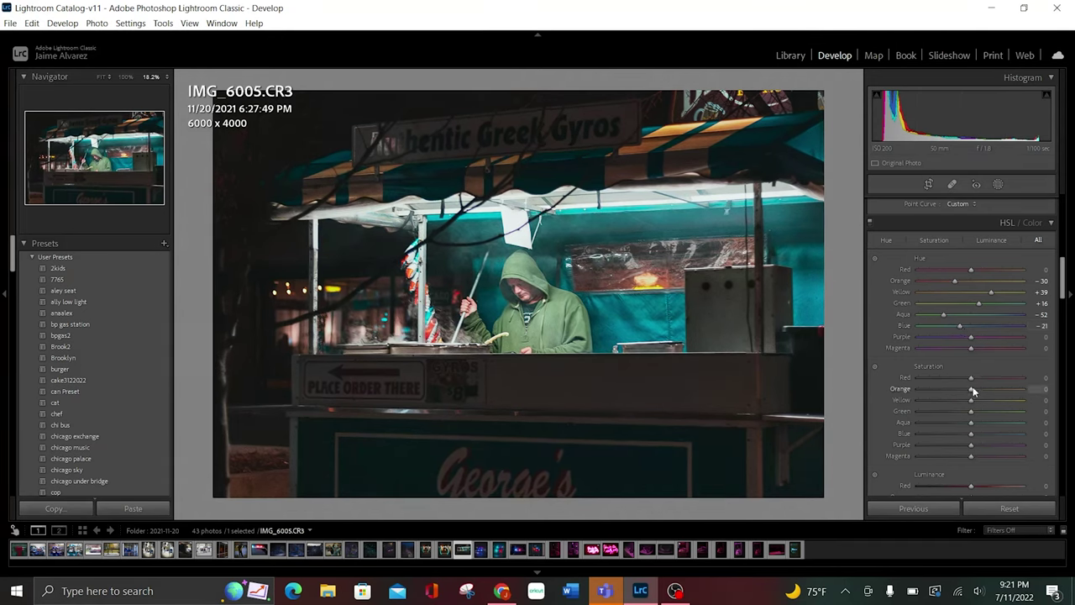
# Step: Set HSL saturation to Orange +20, Yellow -49, Green -47, Aqua -22 and Blue +23
pyautogui.moveTo(973, 389); pyautogui.dragTo(851, 407)
pyautogui.moveTo(957, 405); pyautogui.dragTo(979, 405)
pyautogui.moveTo(972, 402); pyautogui.dragTo(985, 406)
pyautogui.moveTo(950, 409); pyautogui.dragTo(946, 410)
pyautogui.moveTo(973, 413); pyautogui.dragTo(948, 420)
pyautogui.moveTo(971, 425)
pyautogui.mouseDown()
pyautogui.moveTo(938, 424)
pyautogui.moveTo(933, 452)
pyautogui.moveTo(961, 448)
pyautogui.mouseUp()
pyautogui.moveTo(976, 436); pyautogui.dragTo(985, 434)
# Step: Set HSL Luminance to Orange +8, Yellow -26, Green -32, Aqua +11 and Blue +21
pyautogui.scroll(-3, 984, 446)
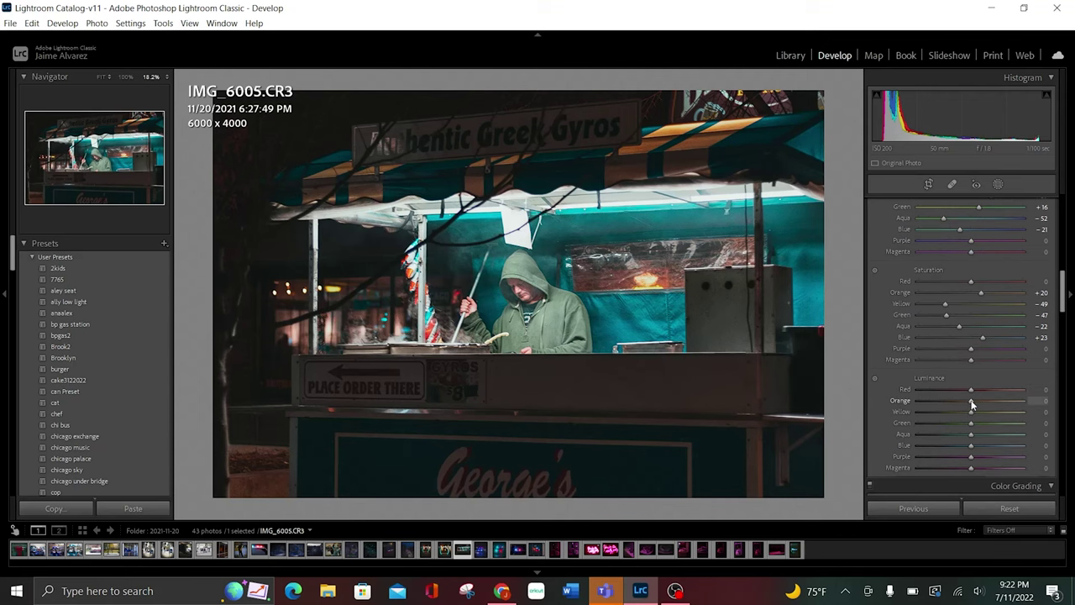
pyautogui.moveTo(971, 400)
pyautogui.mouseDown()
pyautogui.moveTo(953, 400)
pyautogui.moveTo(974, 411)
pyautogui.mouseUp()
pyautogui.moveTo(971, 412); pyautogui.dragTo(959, 412)
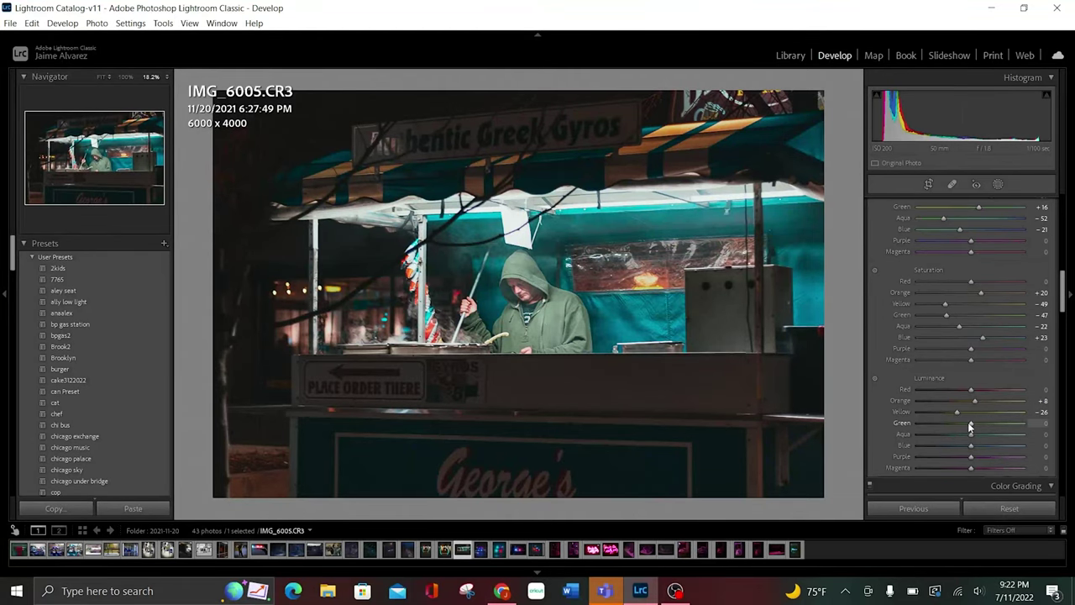
pyautogui.moveTo(969, 423); pyautogui.dragTo(954, 428)
pyautogui.moveTo(972, 435); pyautogui.dragTo(983, 441)
pyautogui.moveTo(972, 450); pyautogui.dragTo(982, 454)
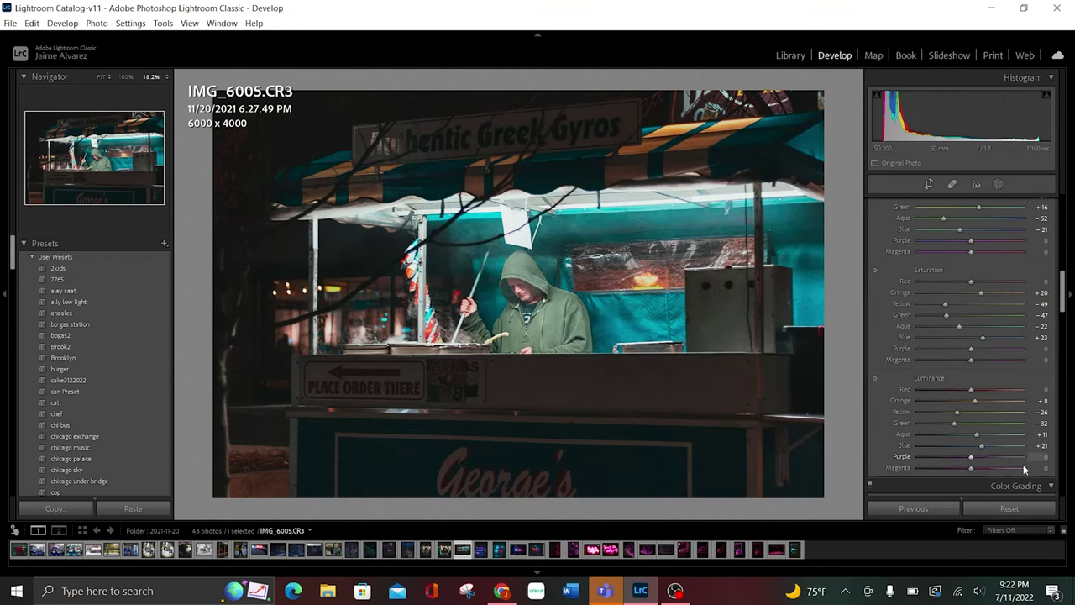
# Step: In the Basic panel, set Vibrance to +17 and Saturation to +5
pyautogui.scroll(5, 1023, 389)
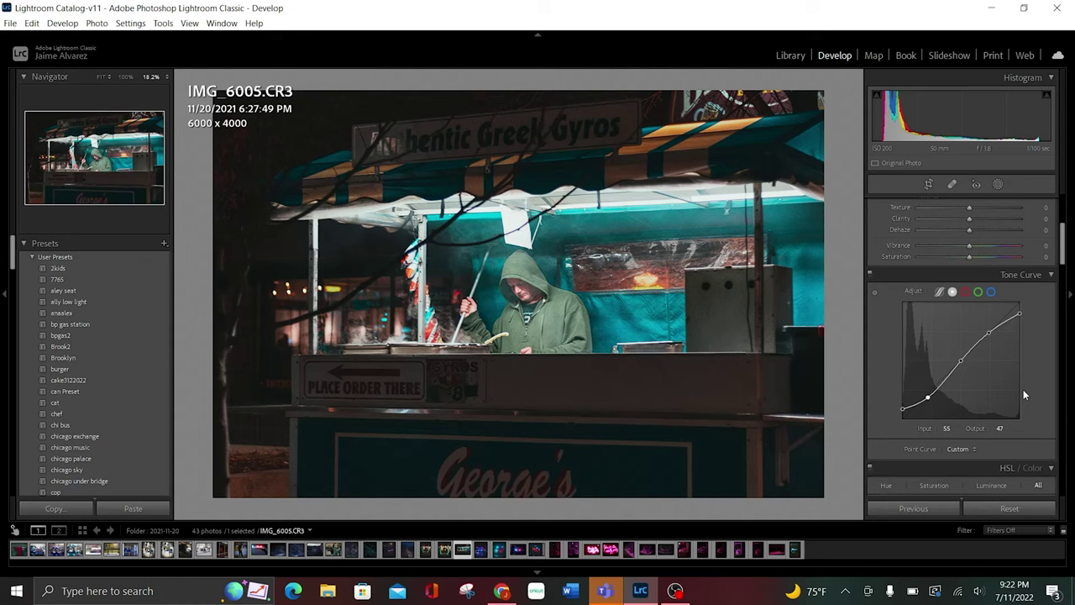
pyautogui.scroll(5, 1023, 389)
pyautogui.scroll(-1, 1023, 388)
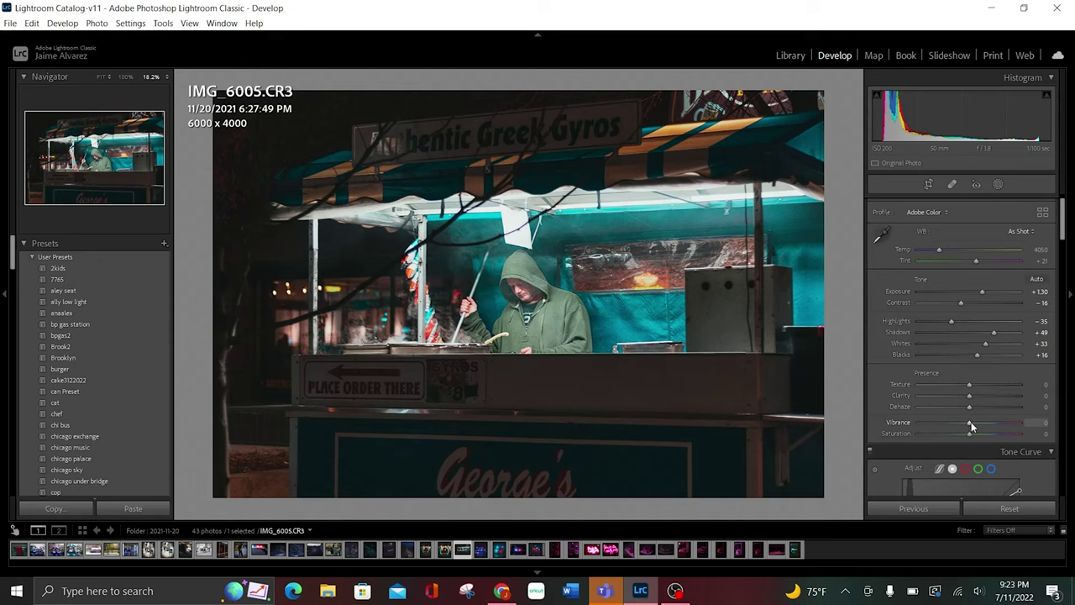
pyautogui.moveTo(970, 423); pyautogui.dragTo(983, 423)
pyautogui.moveTo(975, 434)
pyautogui.mouseDown()
pyautogui.moveTo(855, 443)
pyautogui.moveTo(970, 443)
pyautogui.mouseUp()
pyautogui.scroll(1, 1061, 233)
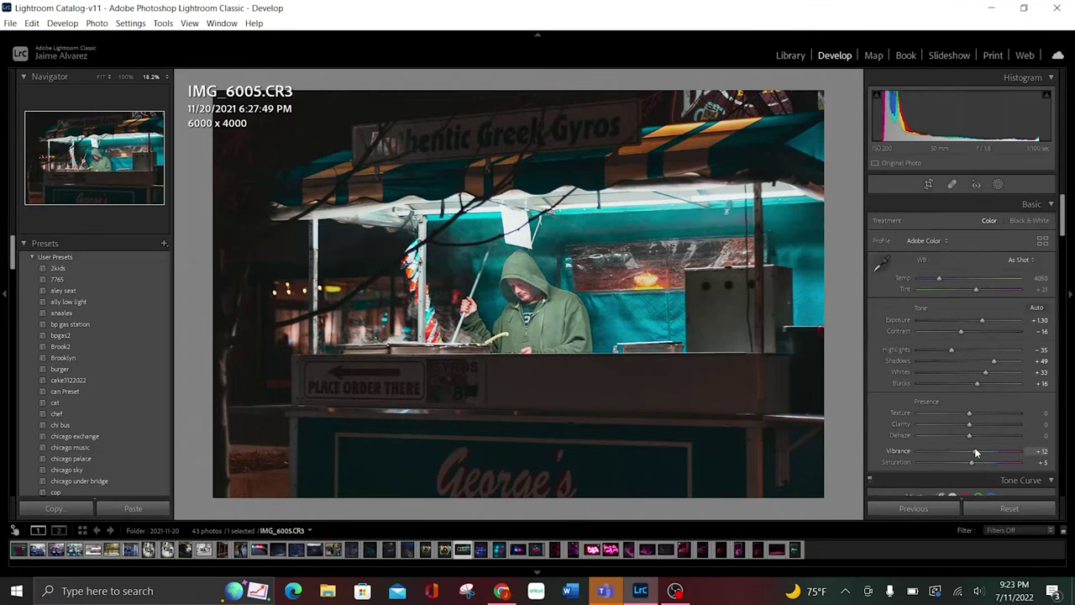
pyautogui.moveTo(974, 451)
pyautogui.mouseDown()
pyautogui.moveTo(999, 452)
pyautogui.moveTo(977, 461)
pyautogui.mouseUp()
# Step: Add Texture +52, Clarity +12 and Dehaze +12 for a crisper photo
pyautogui.moveTo(972, 413)
pyautogui.mouseDown()
pyautogui.moveTo(1058, 419)
pyautogui.moveTo(998, 433)
pyautogui.mouseUp()
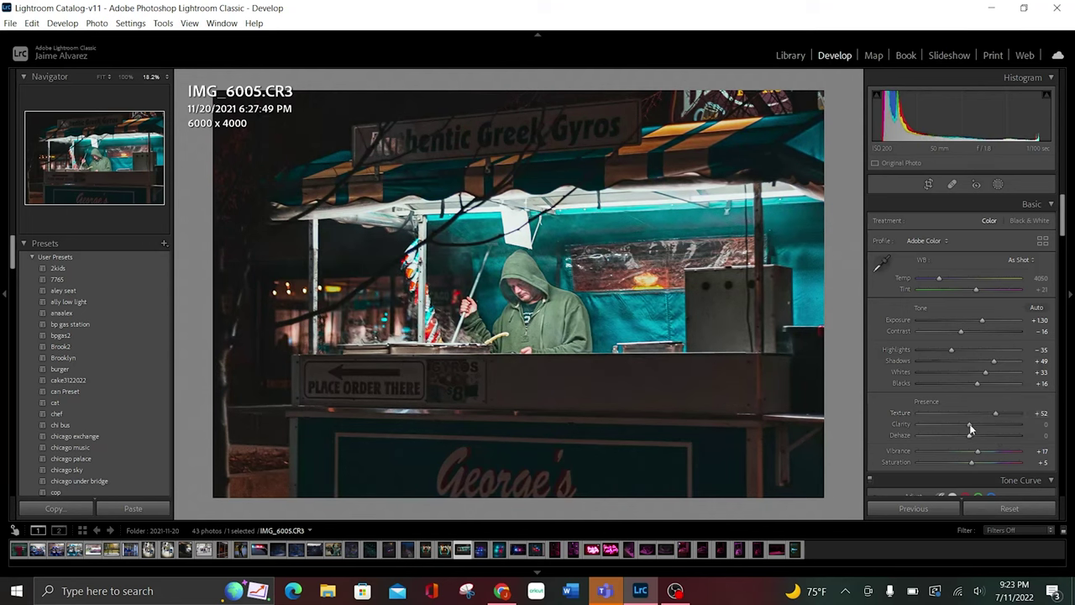
pyautogui.moveTo(968, 428)
pyautogui.mouseDown()
pyautogui.moveTo(1033, 418)
pyautogui.moveTo(978, 430)
pyautogui.mouseUp()
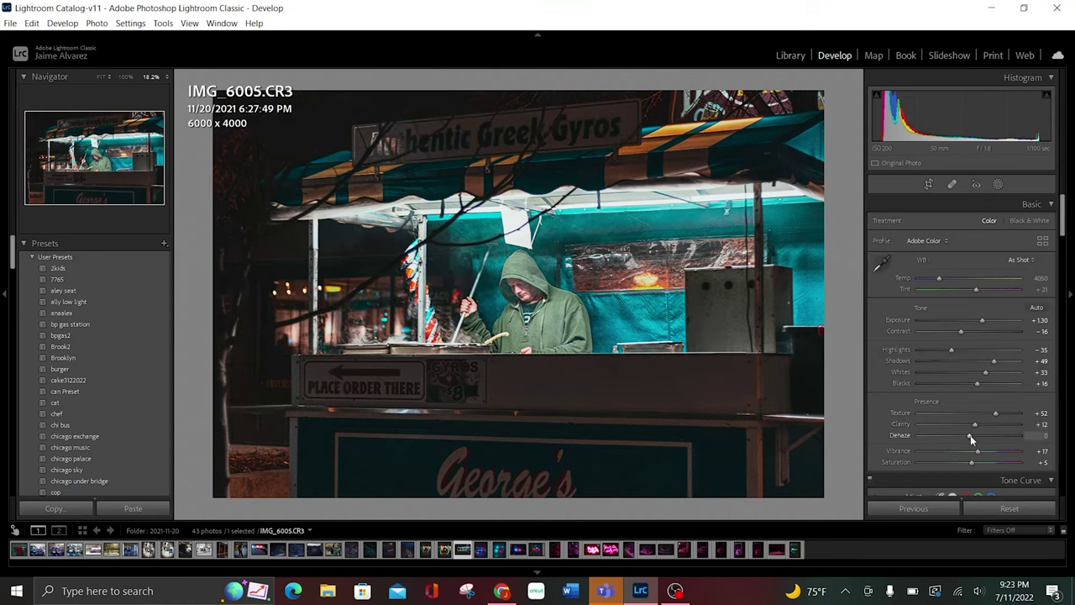
pyautogui.moveTo(970, 435); pyautogui.dragTo(974, 468)
# Step: Compare the graded photo with the dark original, then fit it to the view
pyautogui.scroll(-3, 1063, 228)
pyautogui.scroll(3, 1064, 220)
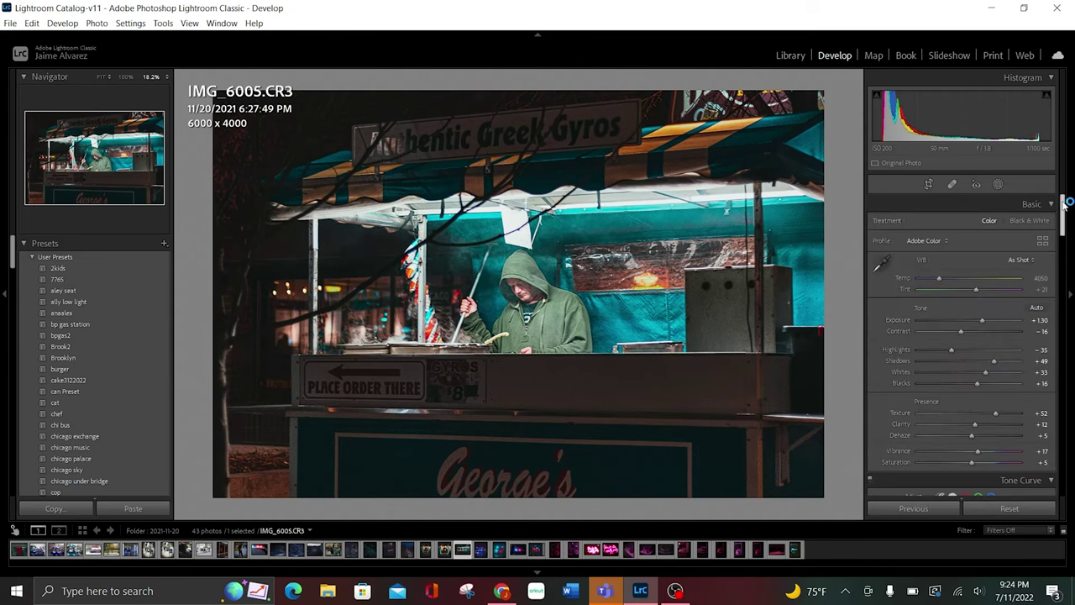
pyautogui.press('\\')
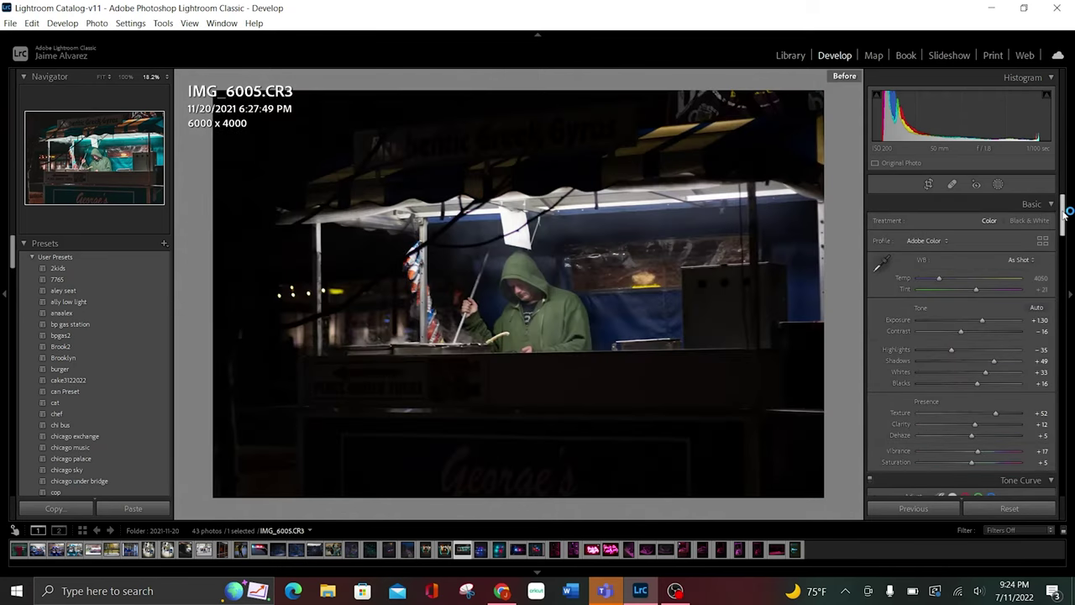
pyautogui.press('\\')
pyautogui.press('\\')
pyautogui.press('\\')
pyautogui.press('\\')
pyautogui.press('\\')
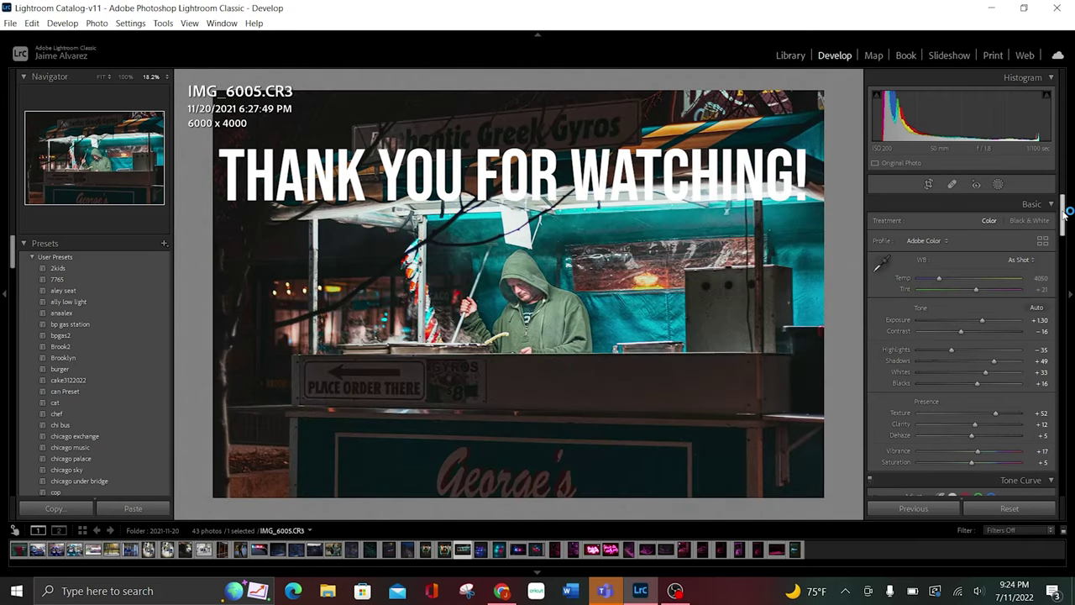
pyautogui.click(479, 273)
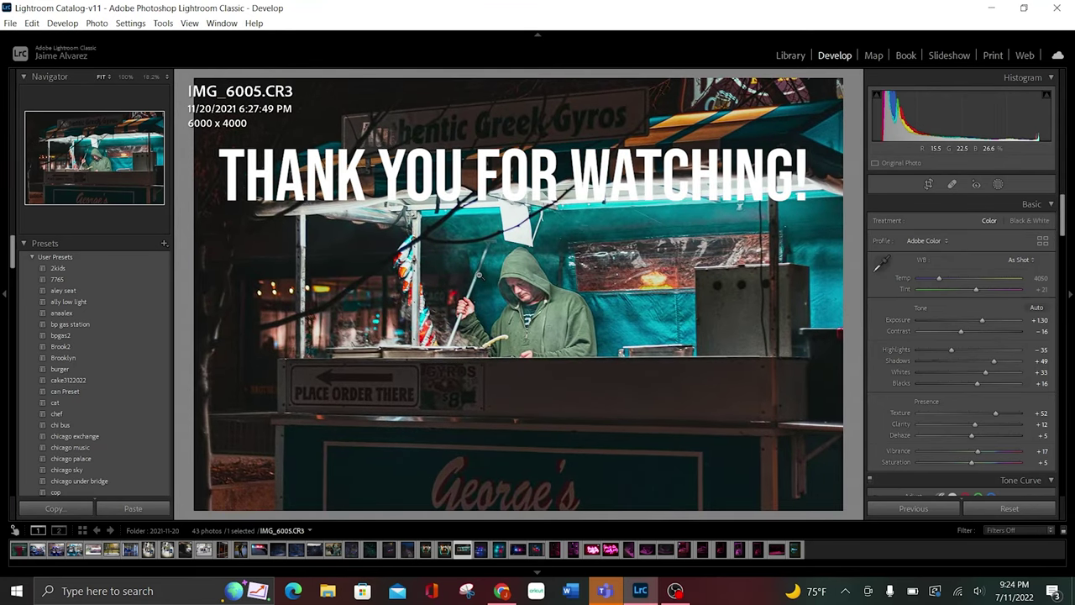